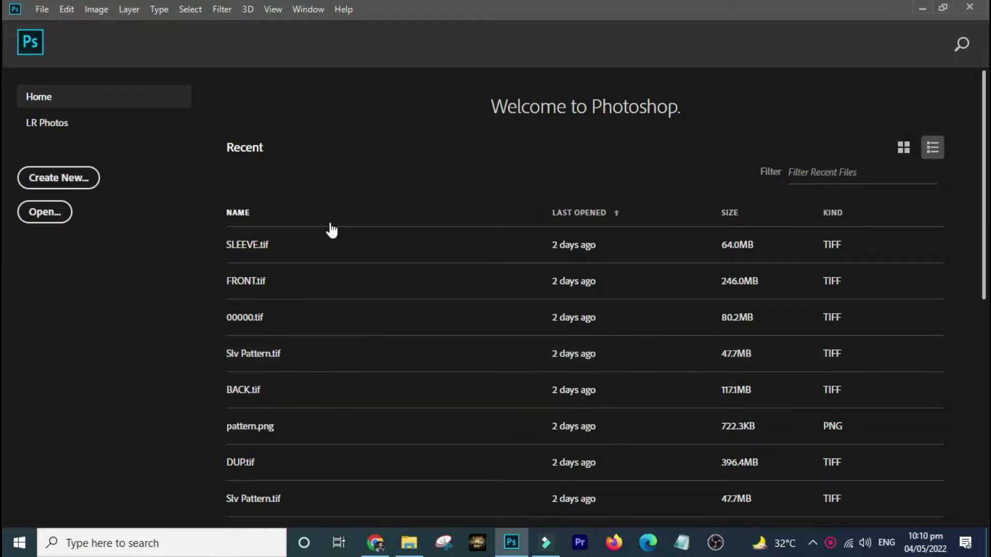
- Switch to File Explorer and view the WhatsApp sample layout image in the Motifz Textile Lahore folder
click(409, 542)
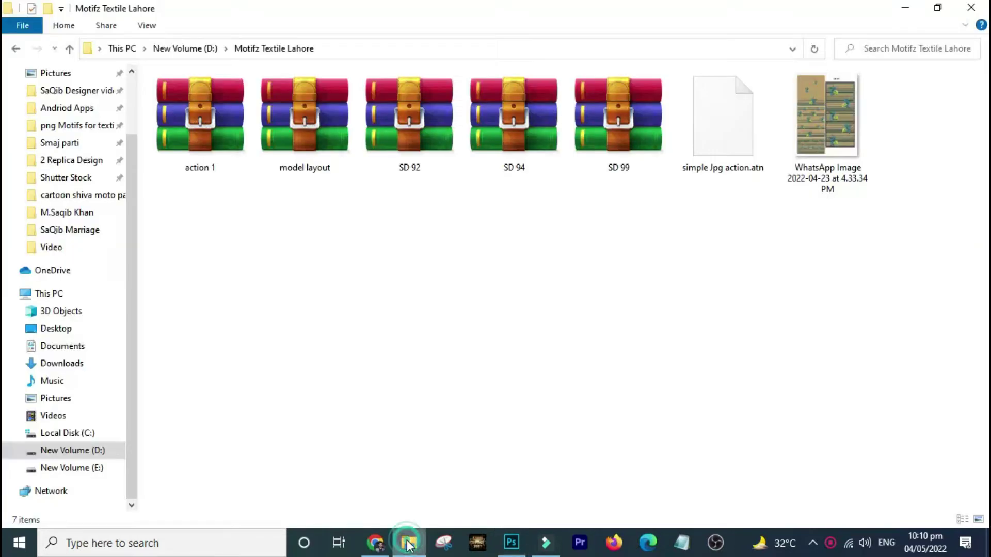
double_click(839, 132)
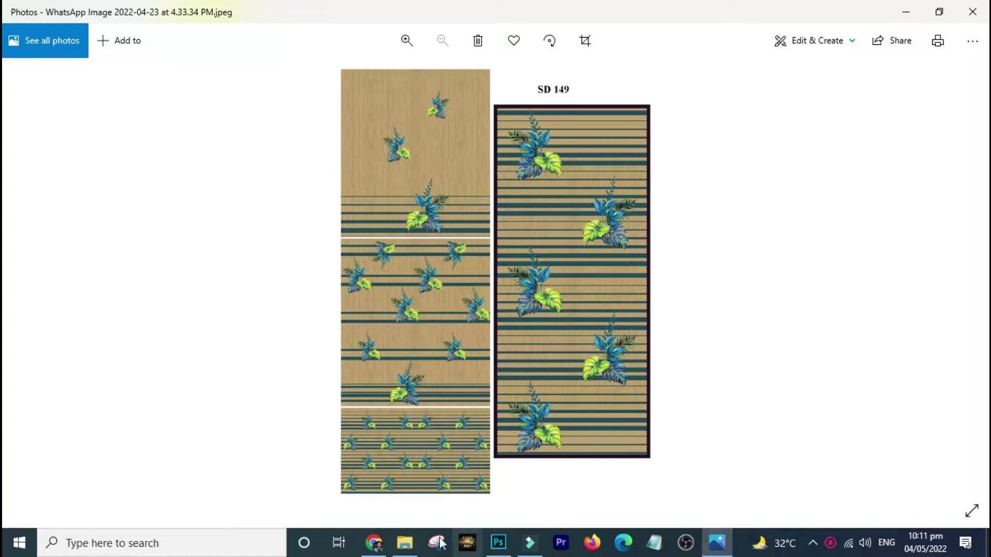
- Extract the SD 99 archive in the Motifz Textile Lahore folder and open the extracted SD 99 folder
click(405, 543)
click(609, 147)
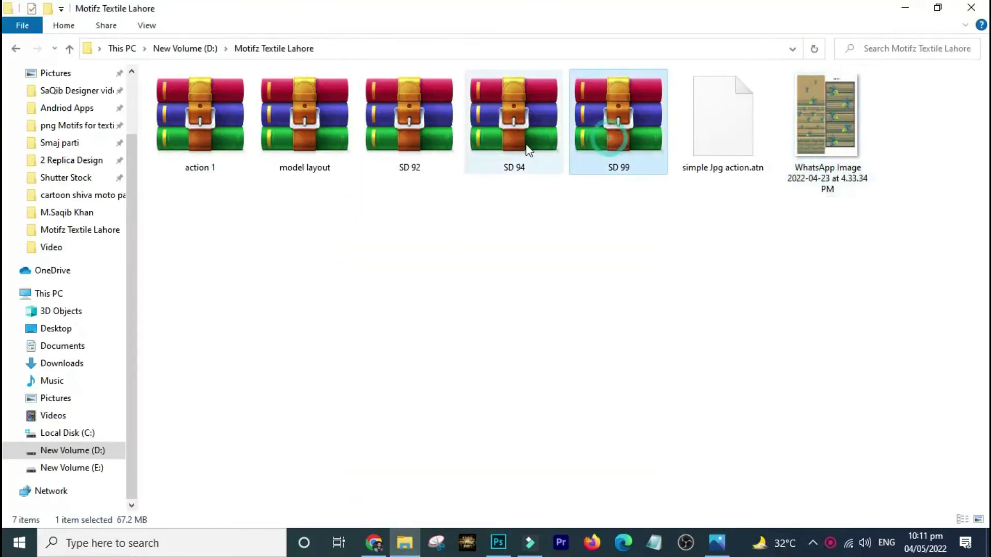
double_click(607, 139)
right_click(610, 138)
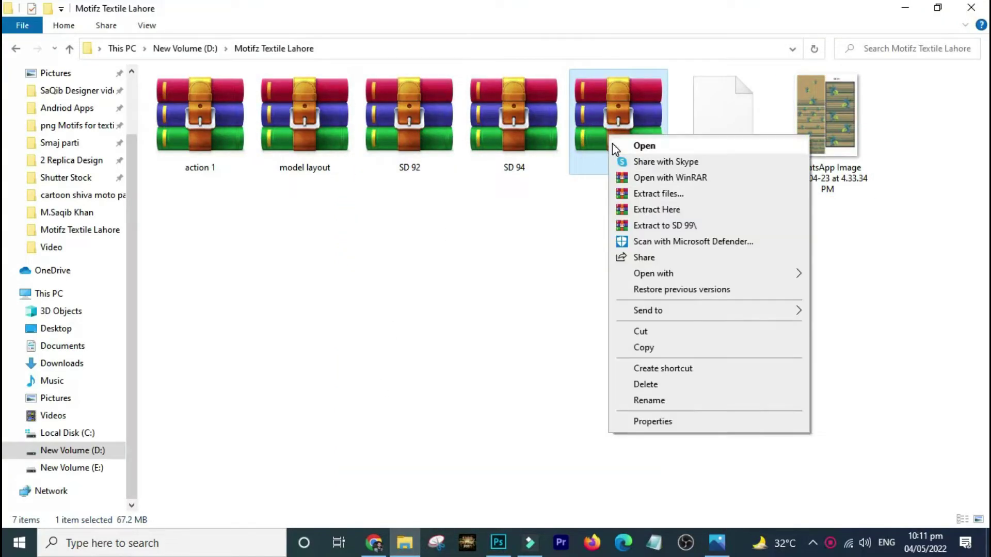
click(646, 213)
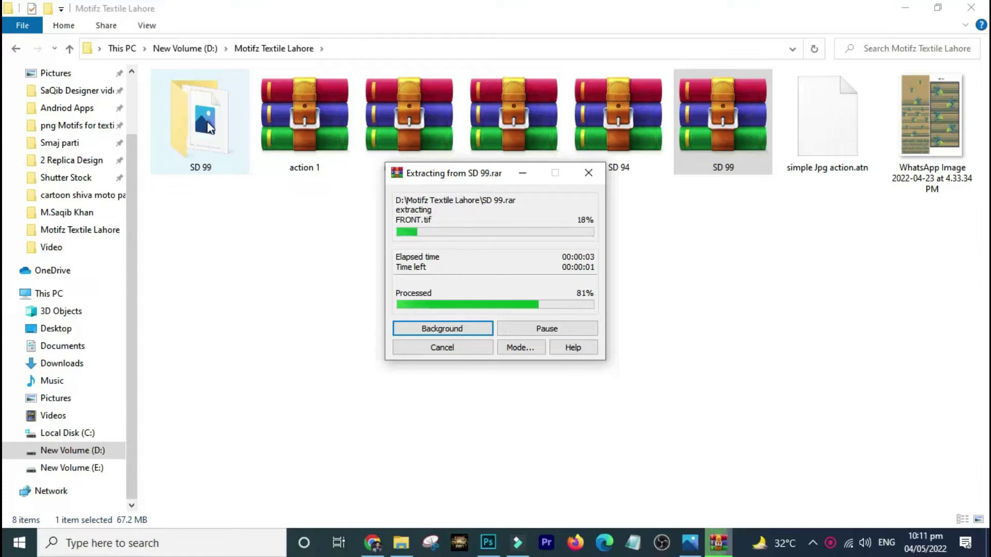
double_click(194, 118)
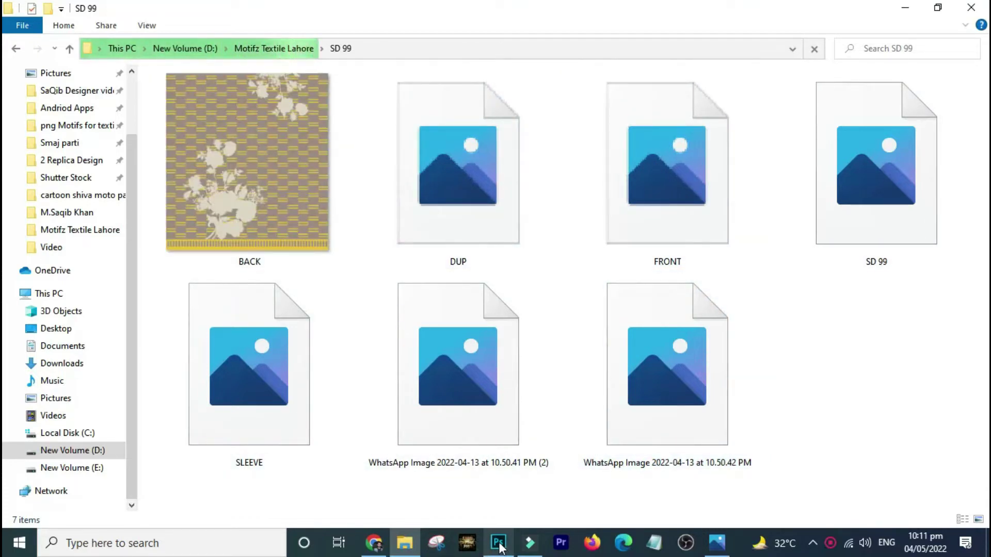
- Review the SD 149 sample layout and the SD 99 layout image from the extracted folder
click(406, 543)
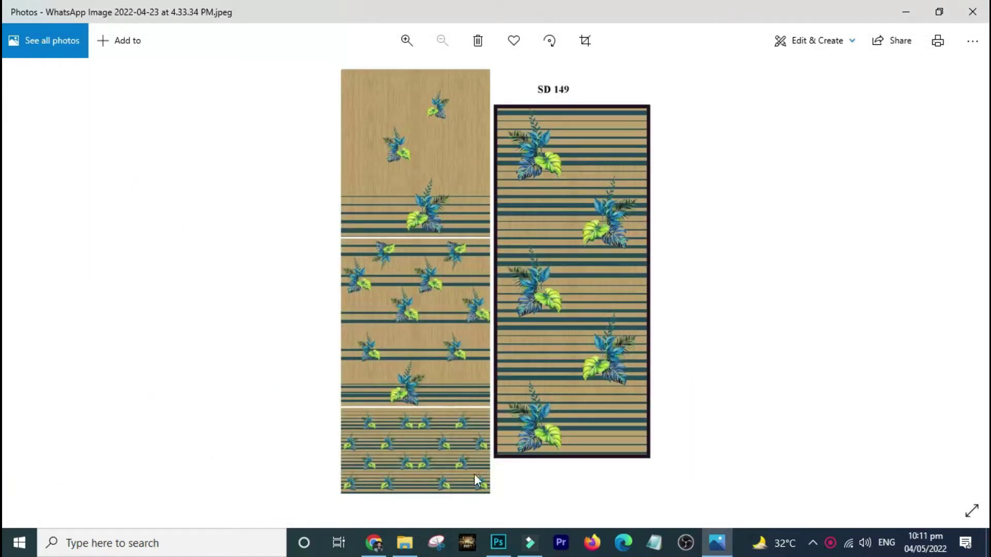
click(497, 542)
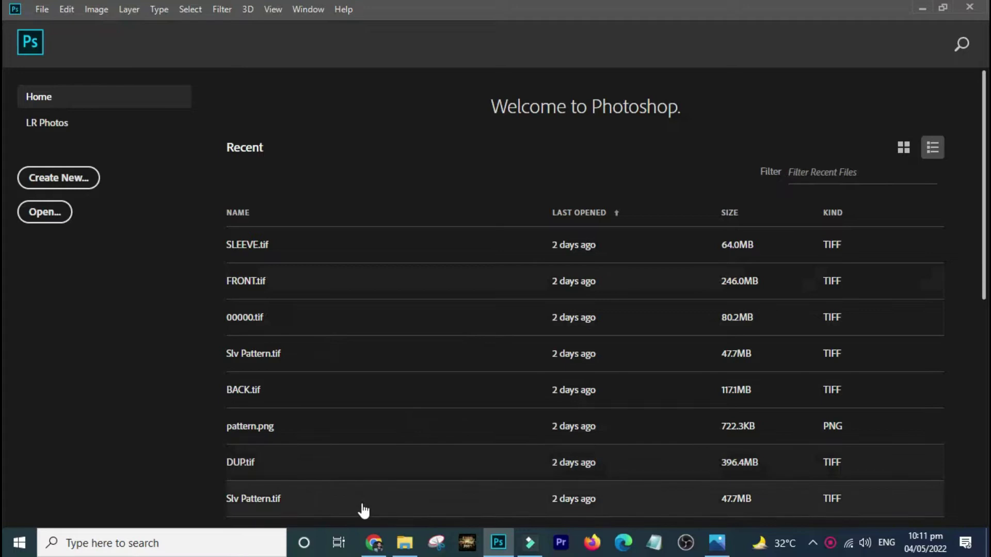
click(403, 543)
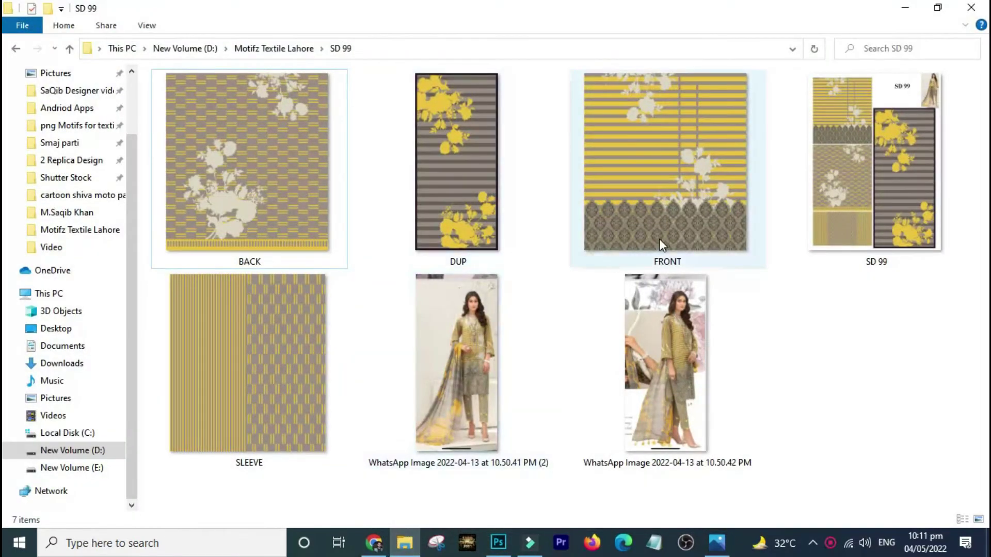
double_click(851, 179)
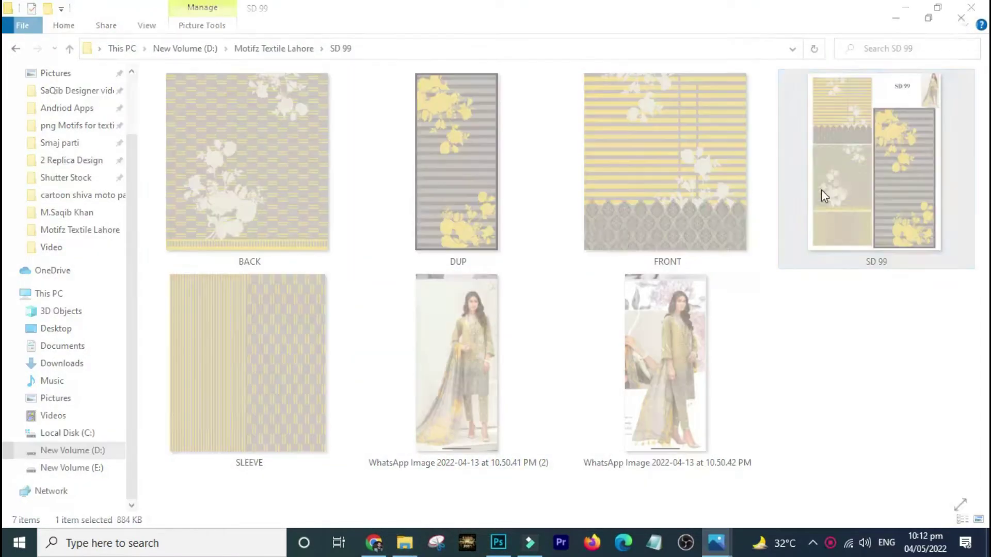
click(974, 30)
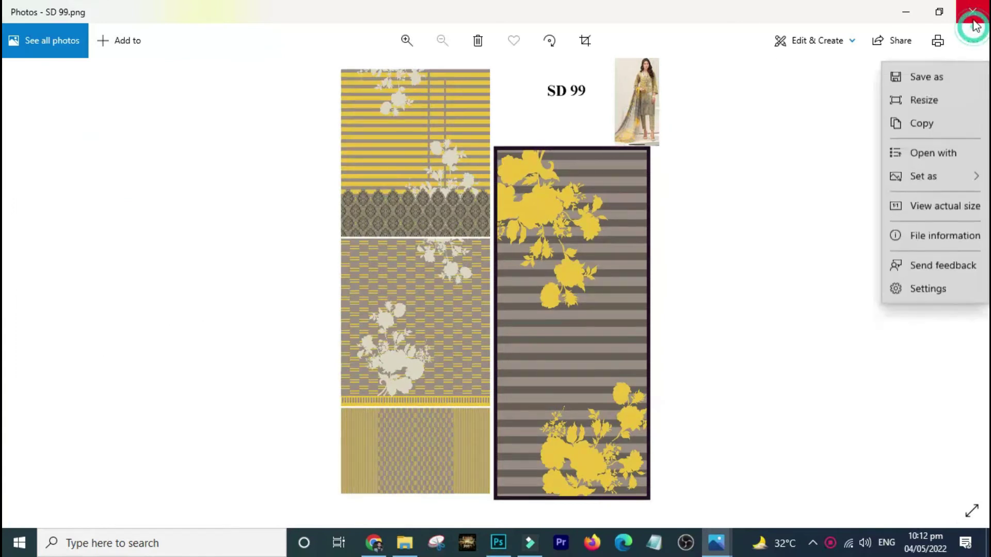
click(974, 24)
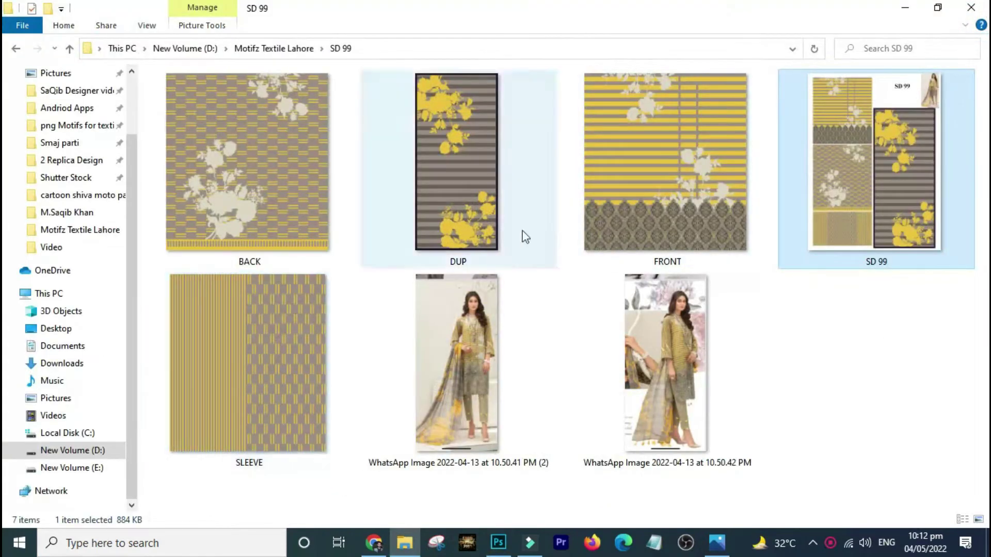
- Open the FRONT and BACK TIFF files from the SD 99 folder in Photoshop
drag(666, 221, 429, 191)
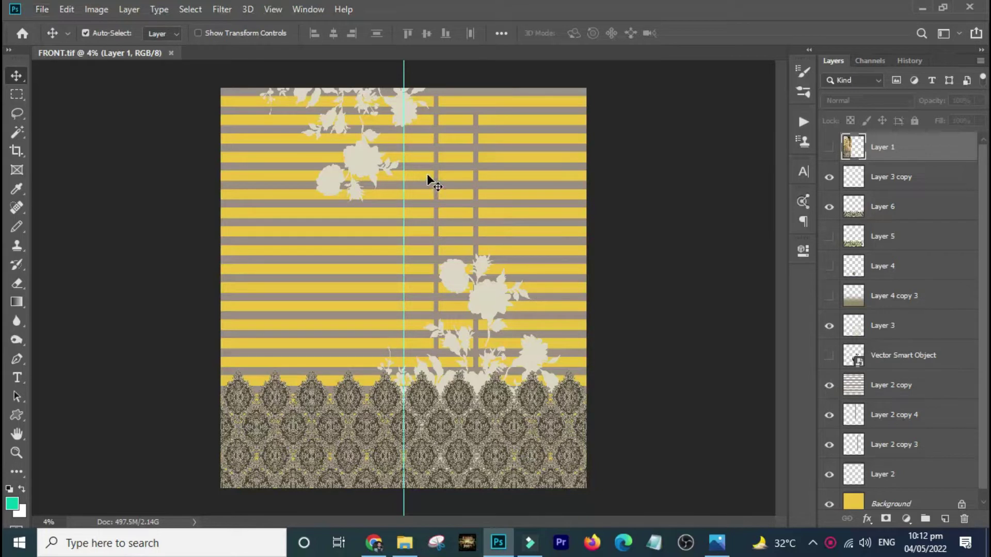
key(alt+Tab)
double_click(276, 206)
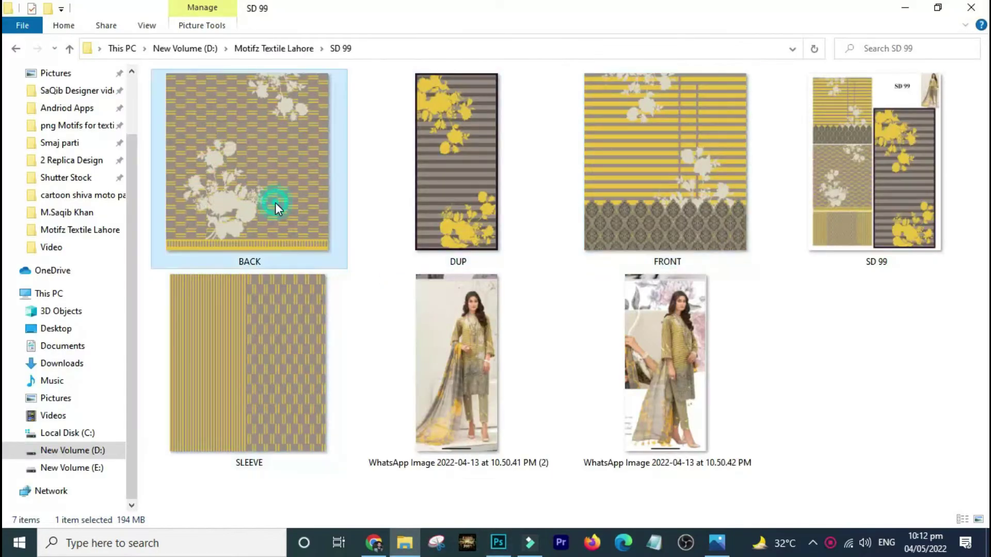
click(971, 12)
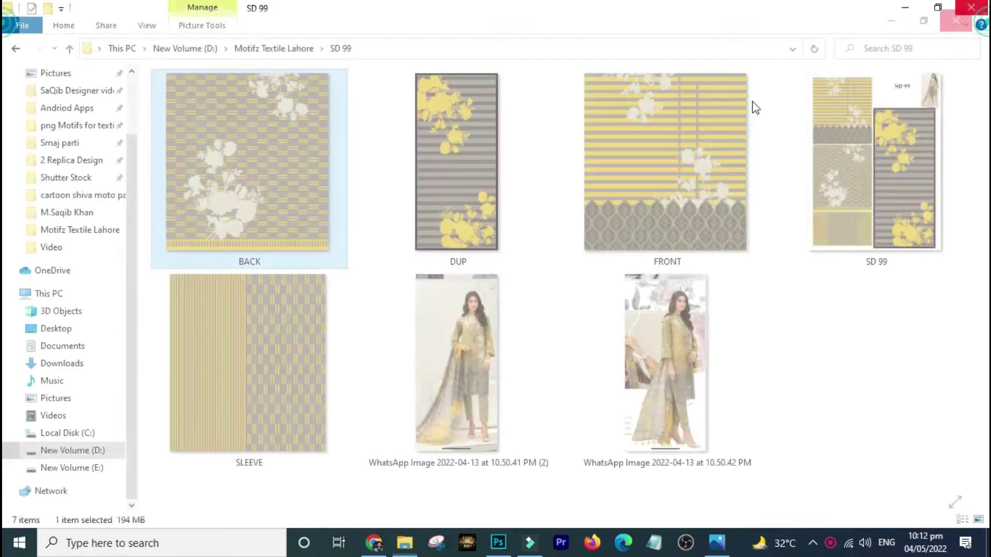
key(alt+Tab)
drag(431, 44, 408, 58)
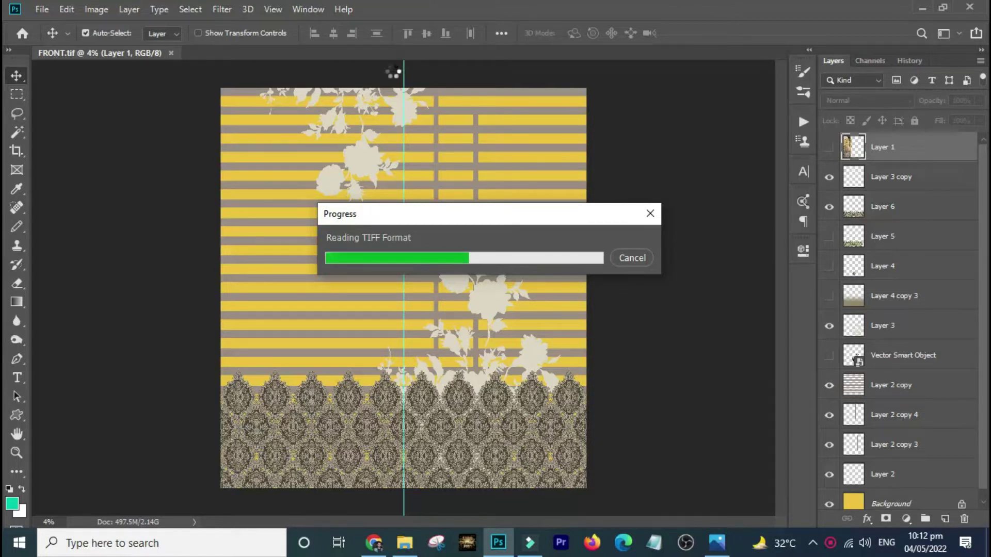
- Try to open the SLEEVE and DUP files from the SD 99 folder and check the SD 149 sample layout
click(397, 532)
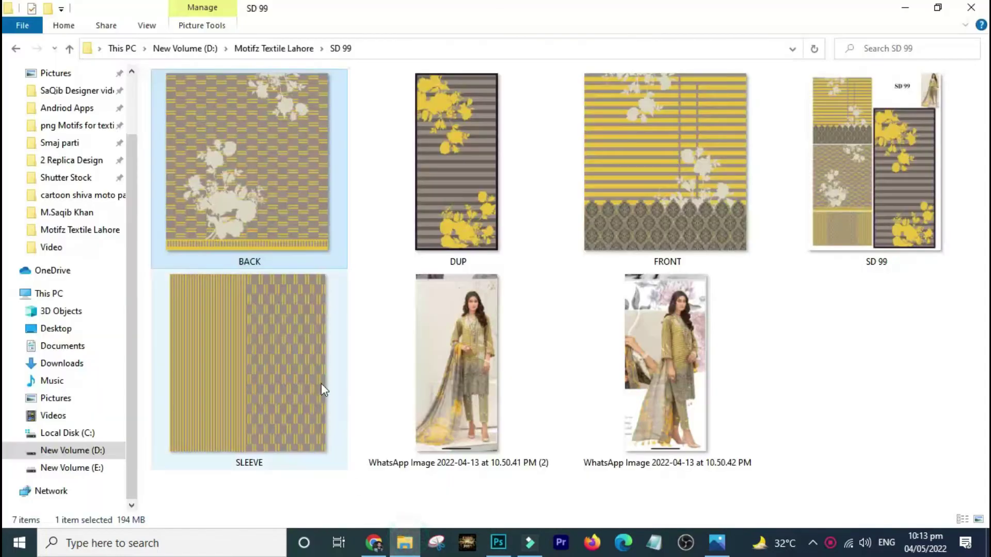
click(306, 384)
ctrl+click(479, 208)
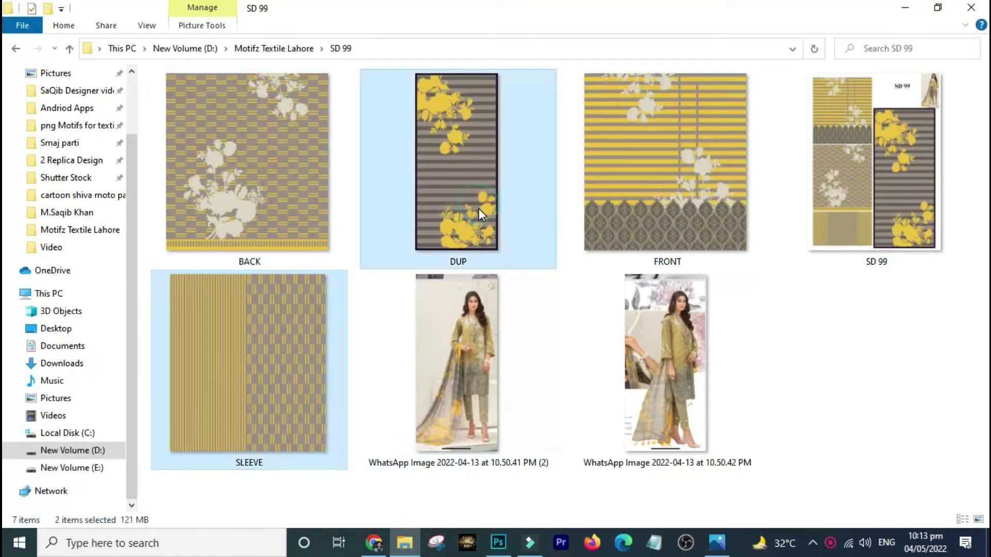
double_click(478, 209)
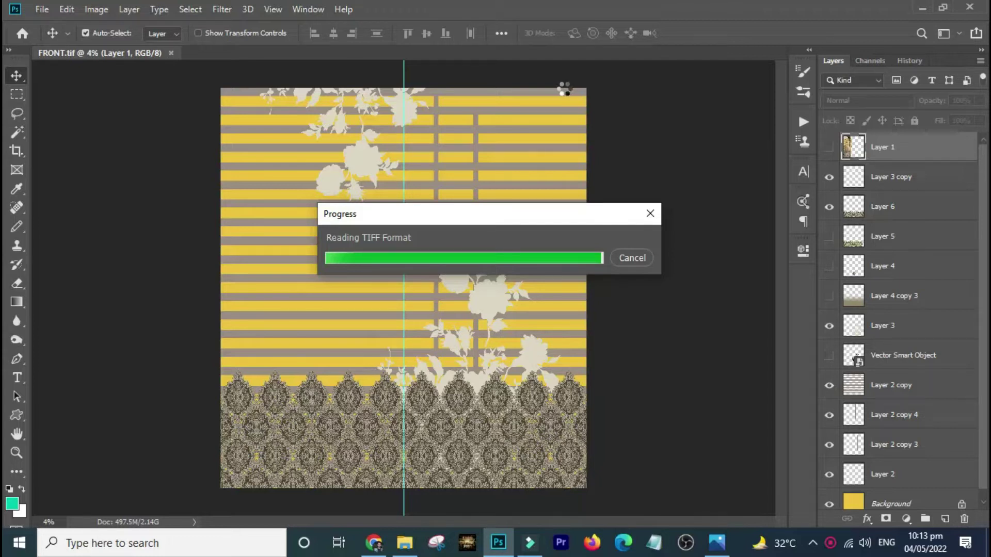
click(717, 542)
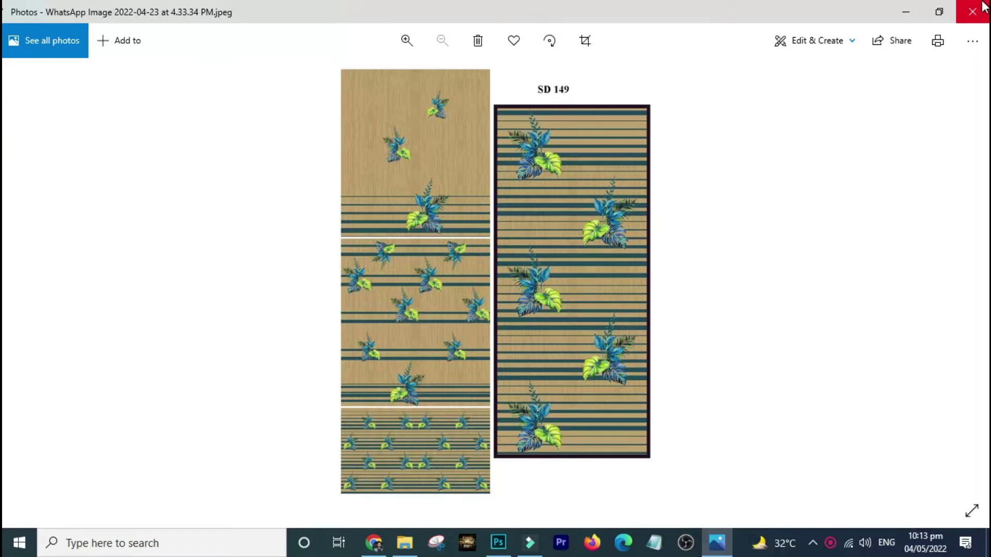
click(906, 11)
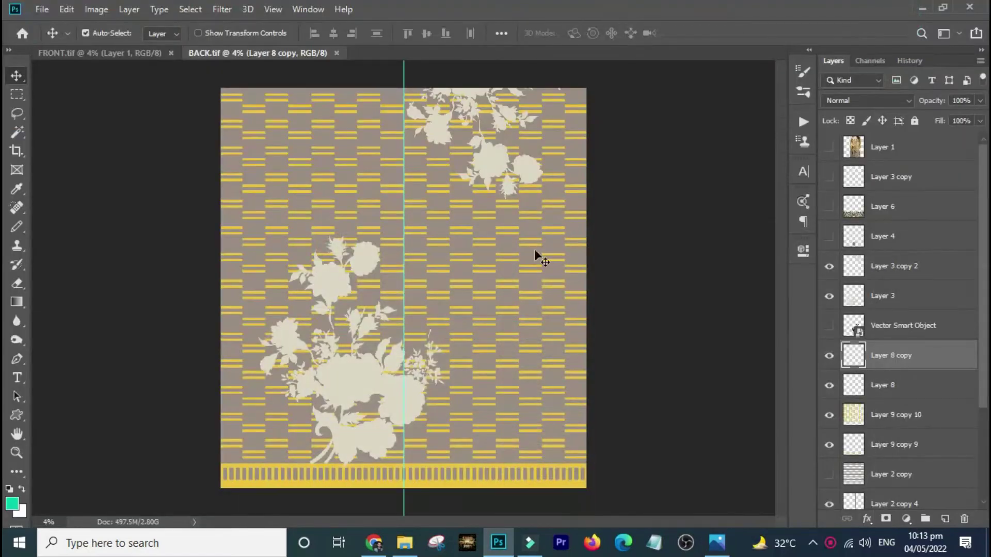
- Open SLEEVE.tif and DUP.tif together from the SD 99 folder as separate Photoshop documents
key(alt+Tab)
key(alt+Tab)
key(alt+Tab)
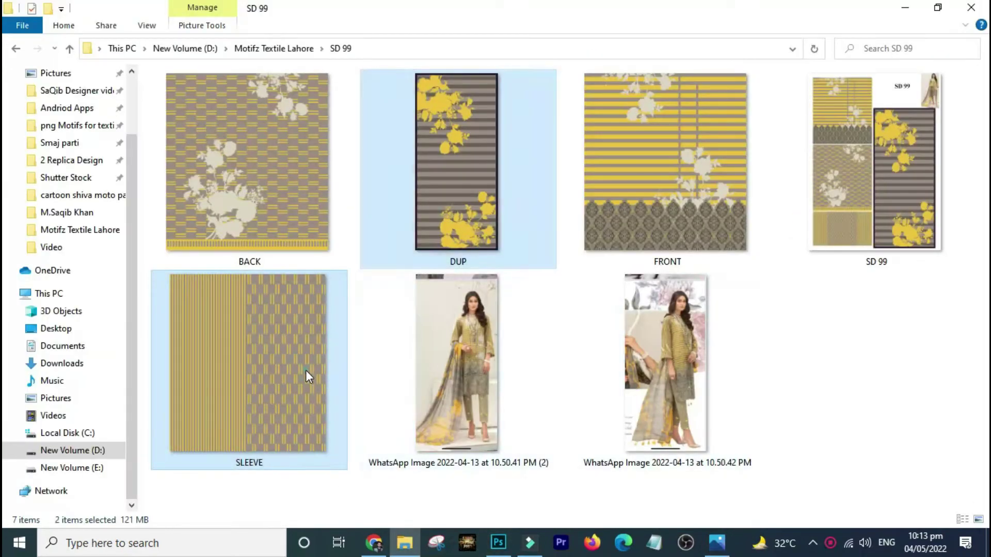
click(306, 372)
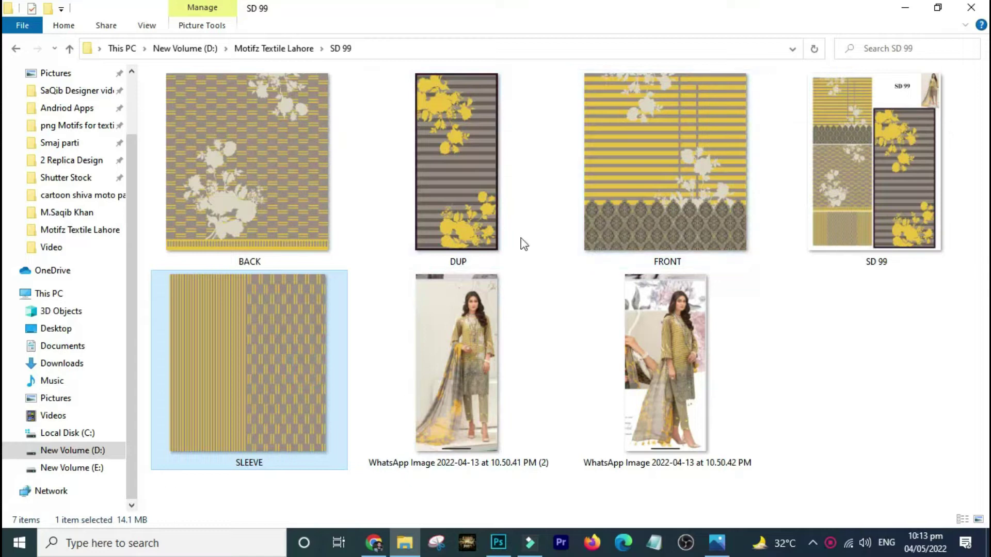
ctrl+click(470, 194)
drag(264, 337, 634, 78)
key(alt+Tab)
key(alt+Tab)
key(Tab)
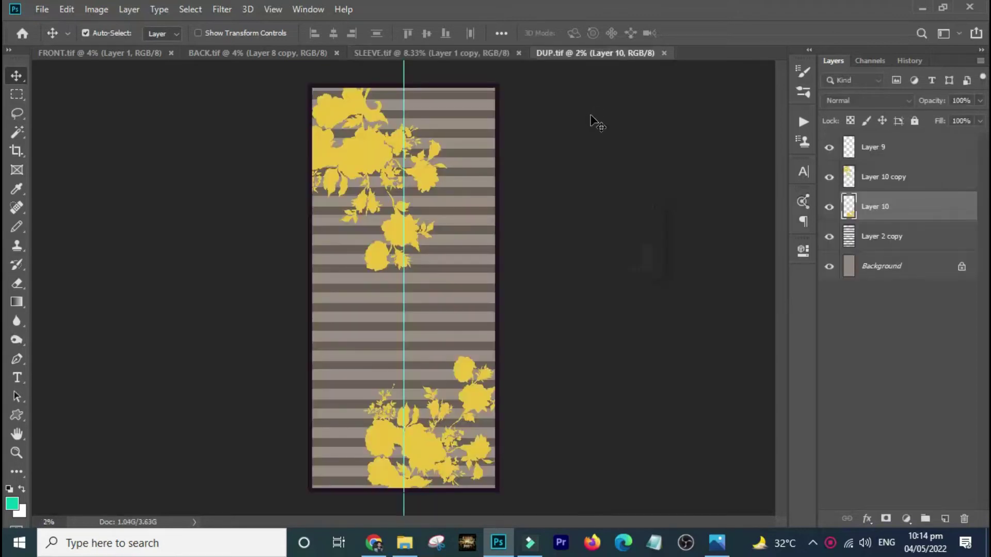
- Delete all existing action sets, including simple Jpg action and both sets named Set 1
click(805, 122)
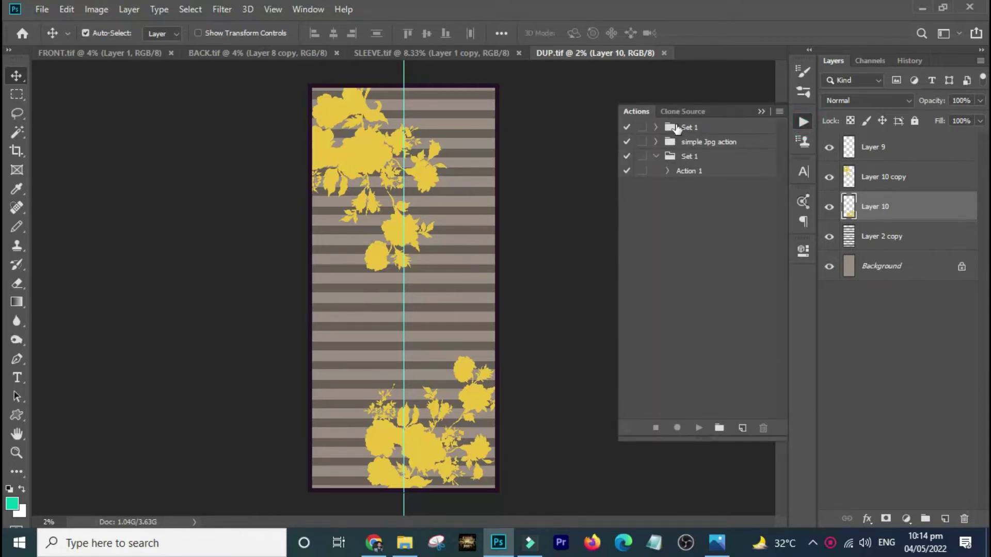
drag(686, 129, 763, 427)
click(655, 127)
drag(689, 127, 763, 427)
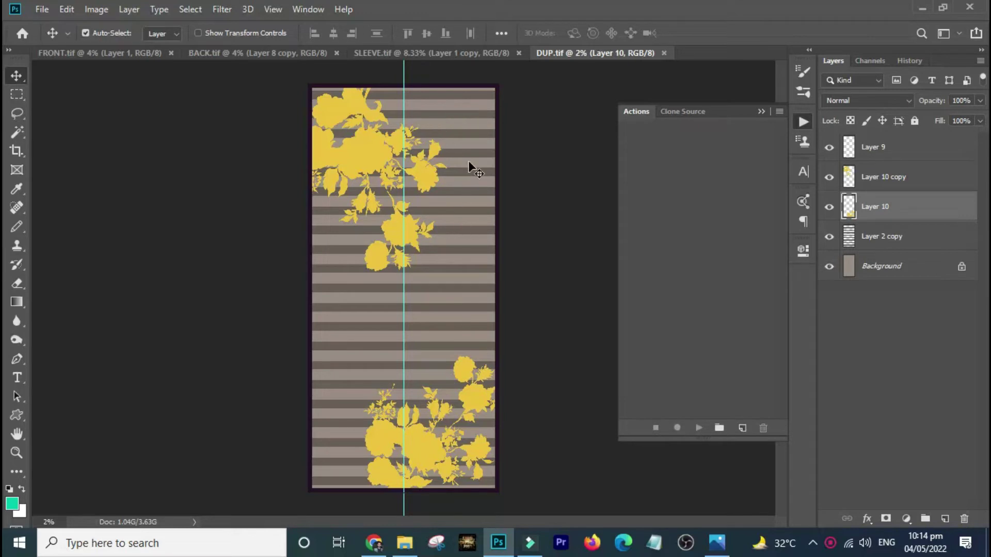
- Try merging all DUP layers and moving the merged design into a new blank document
key(ctrl)
key(ctrl+n)
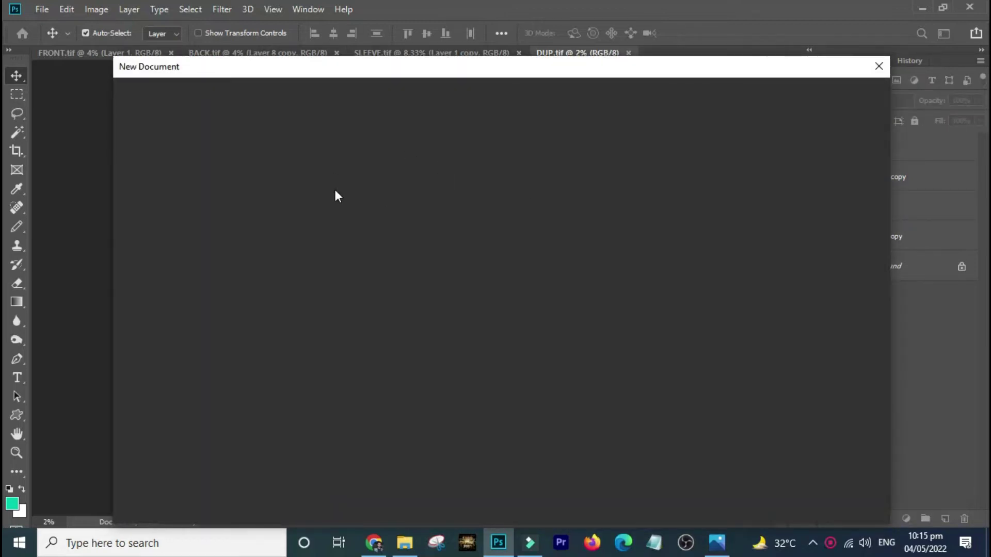
double_click(193, 361)
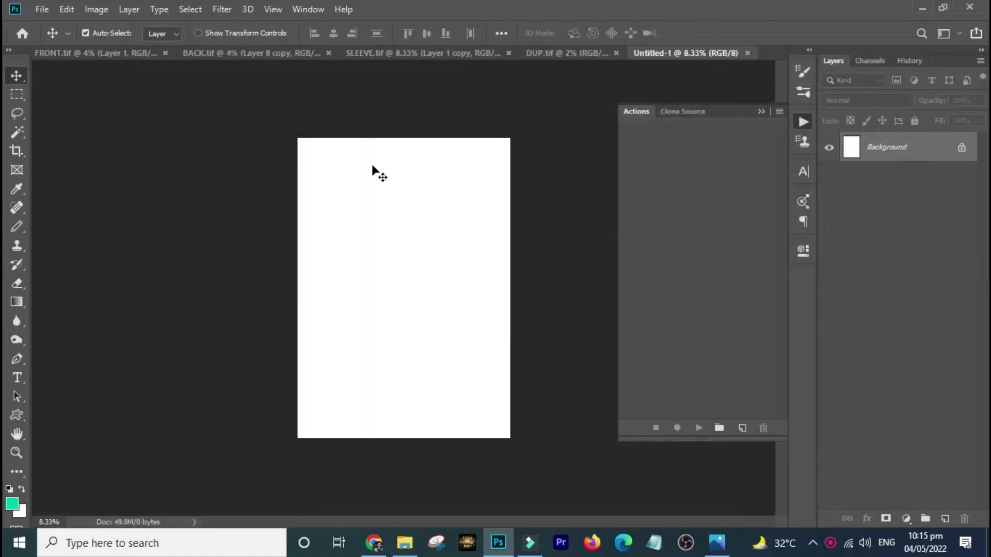
click(546, 52)
key(ctrl+shift+e)
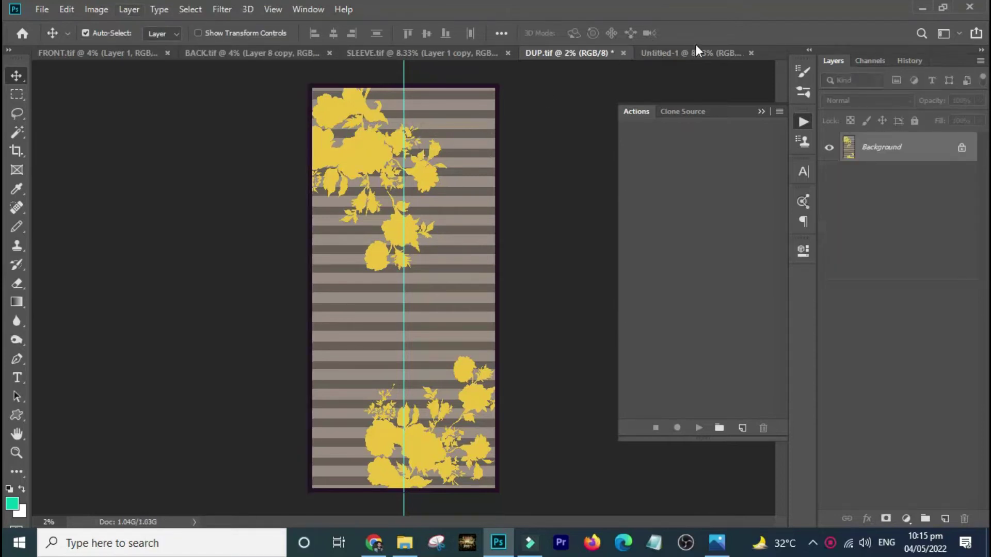
drag(673, 52, 463, 192)
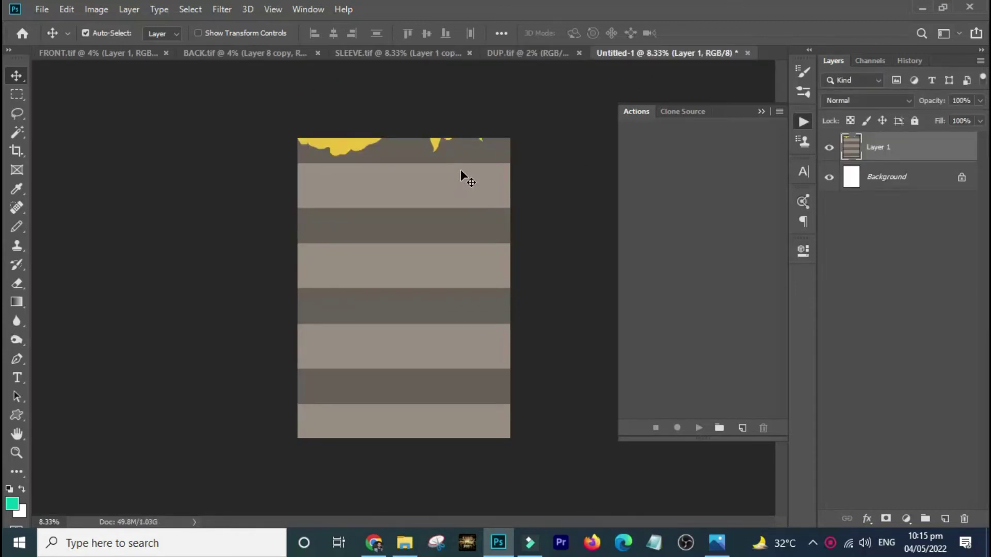
key(ctrl+z)
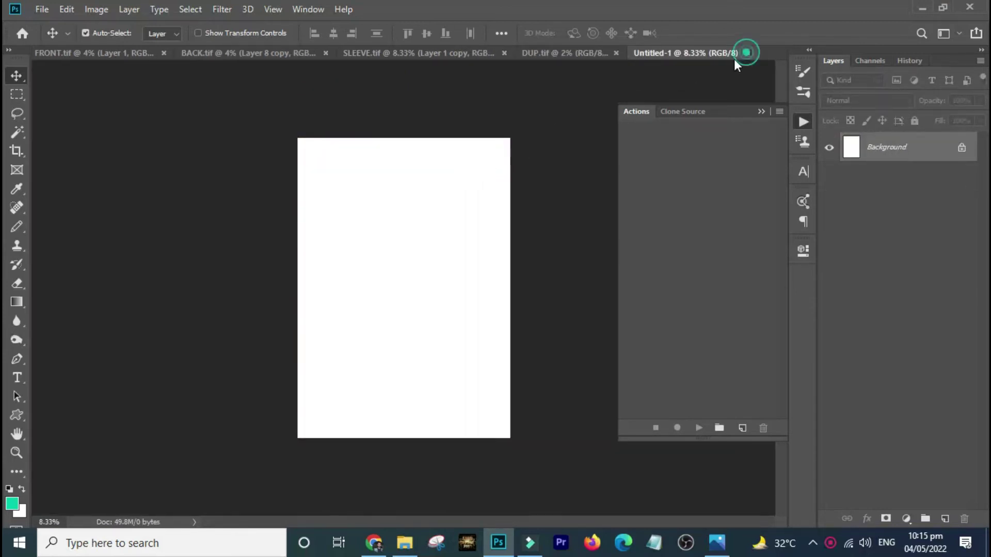
click(746, 53)
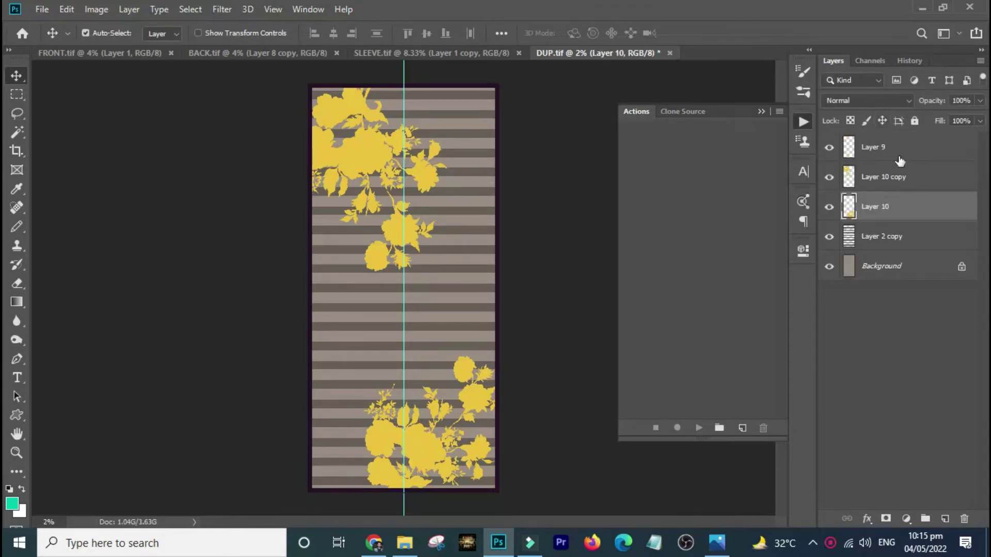
- Bring FRONT.tif to the front and select simple Jpg action.atn in the Motifz Textile Lahore folder
click(98, 53)
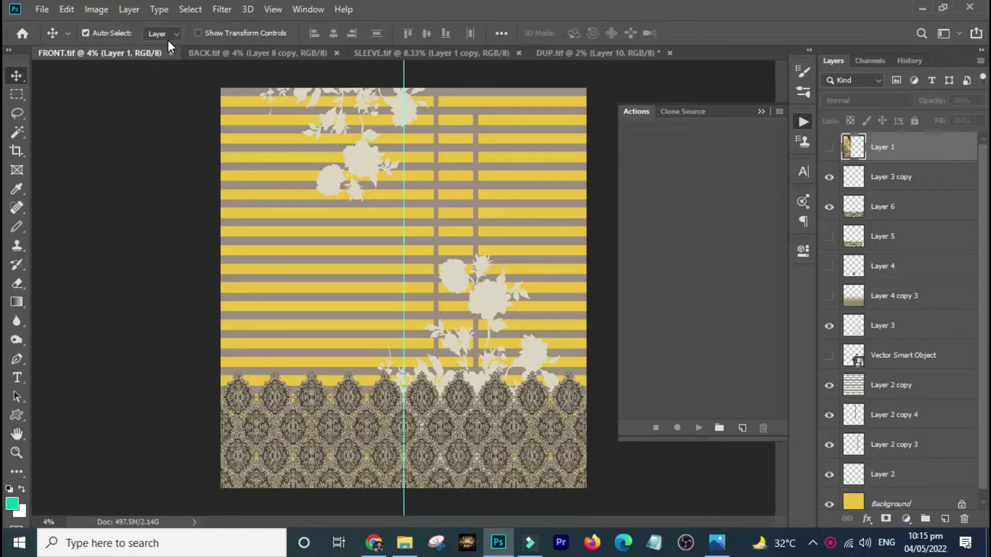
click(406, 543)
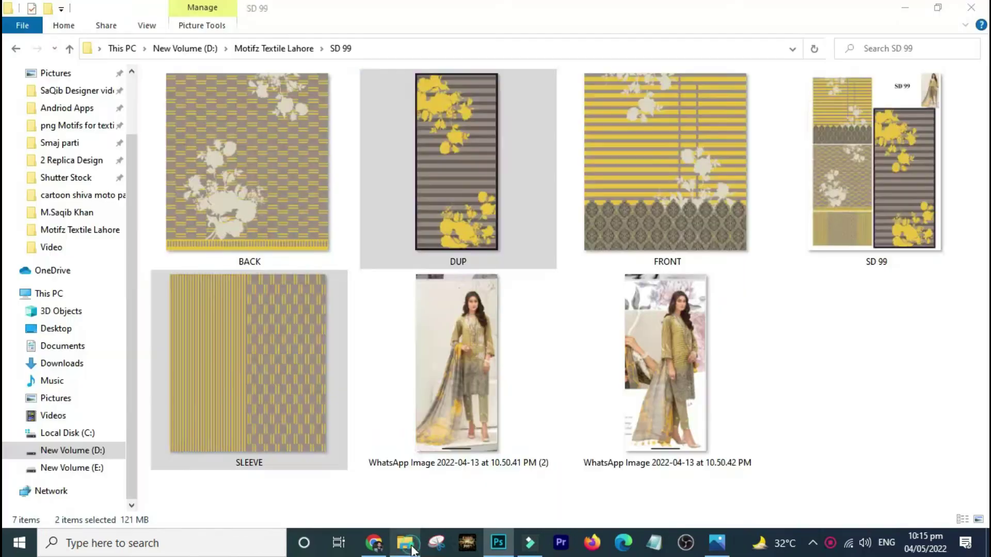
click(289, 49)
click(804, 136)
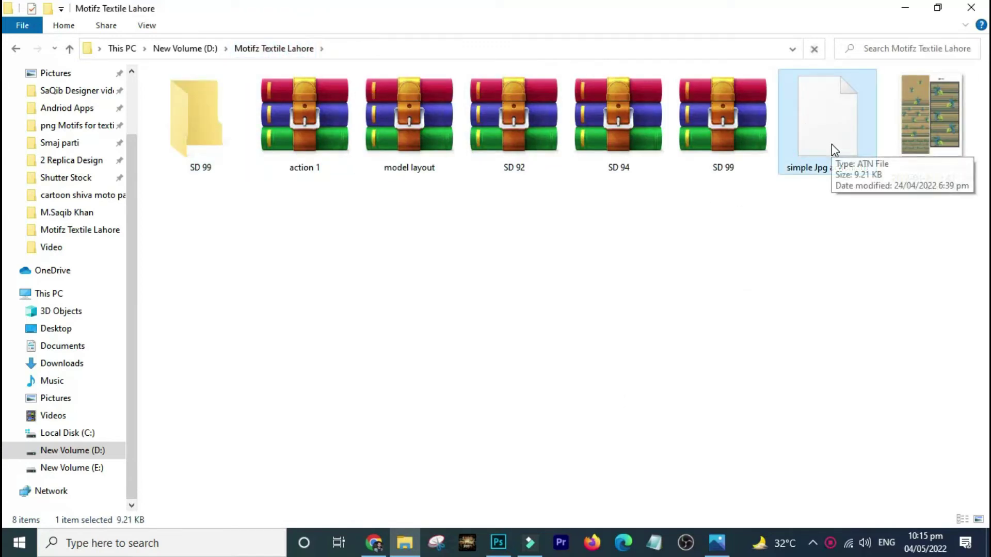
drag(826, 115, 672, 364)
key(alt+Tab)
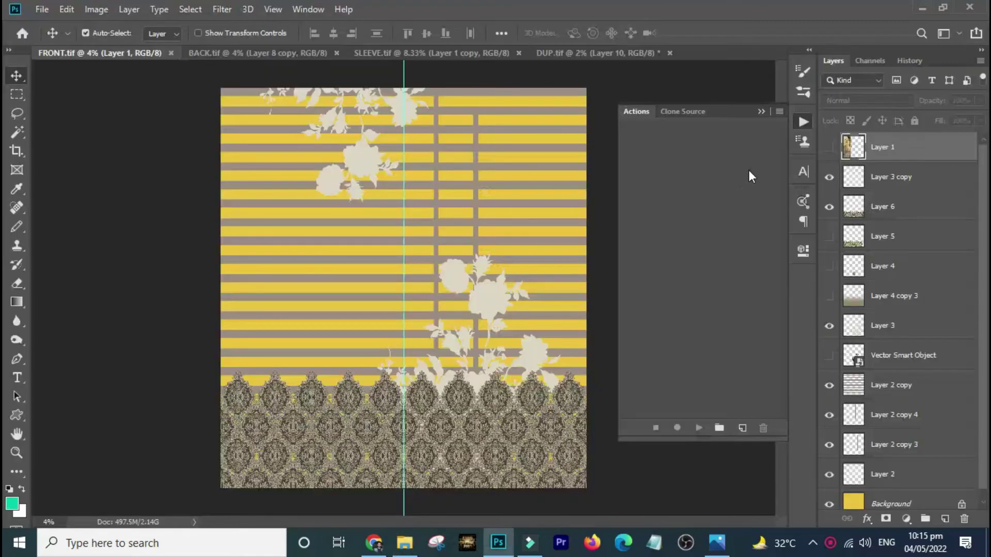
key(alt+Tab)
- Load the simple Jpg action.atn file from the Motifz Textile Lahore folder into the empty Photoshop actions list
drag(826, 132, 514, 155)
key(alt+Tab)
key(alt+Tab)
key(alt+Tab)
key(alt+Tab)
key(alt+Tab)
key(alt+Tab)
key(alt+Tab)
key(alt+Tab)
key(alt+Tab)
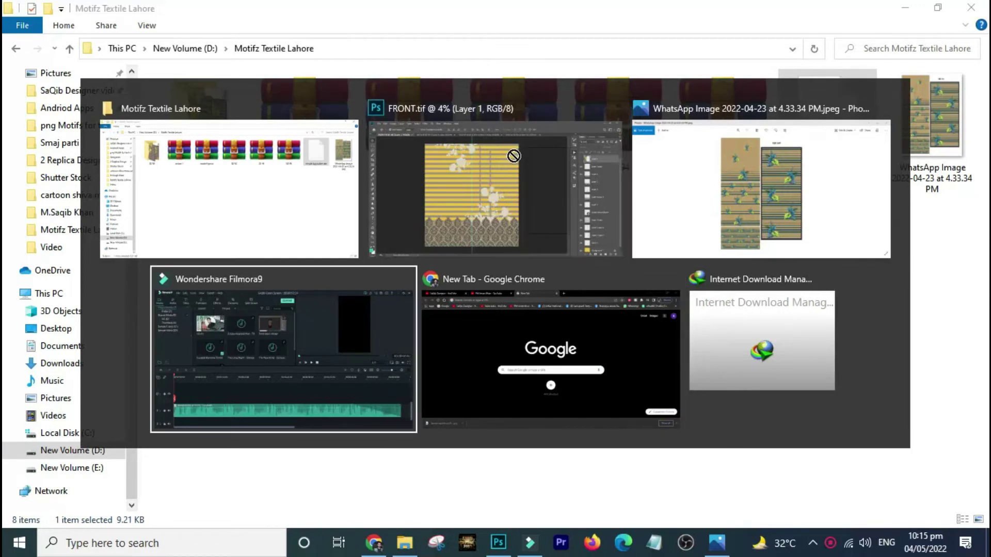
key(alt+Tab)
key(alt+Tab)
key(alt+Tab)
key(alt+Tab)
drag(521, 158, 678, 151)
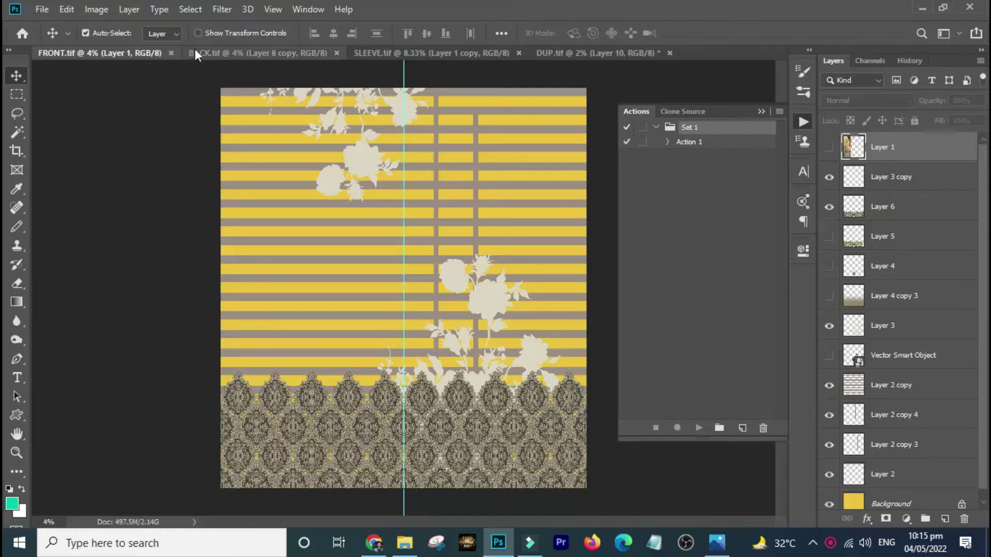
- Look through the open BACK, SLEEVE and DUP documents in order and return to FRONT.tif
click(256, 53)
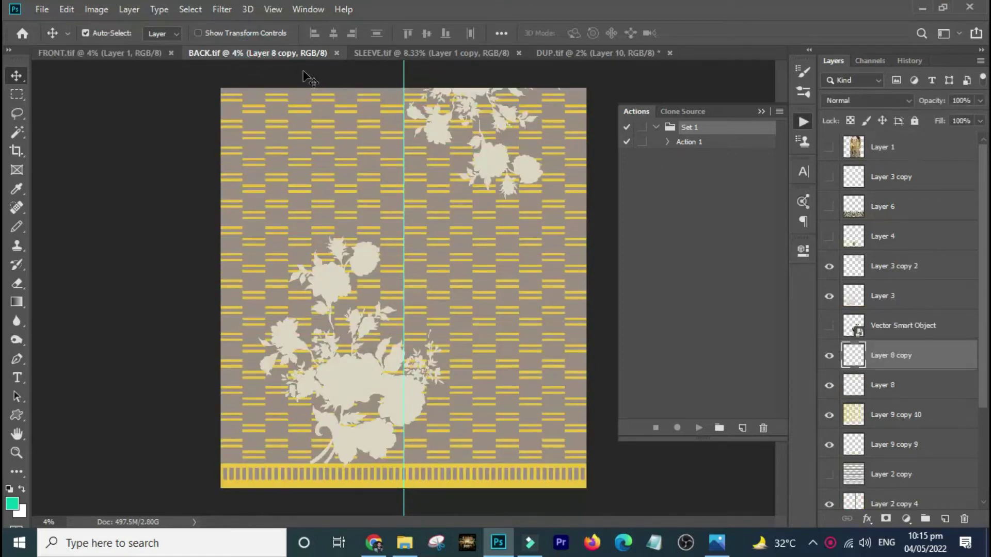
click(416, 52)
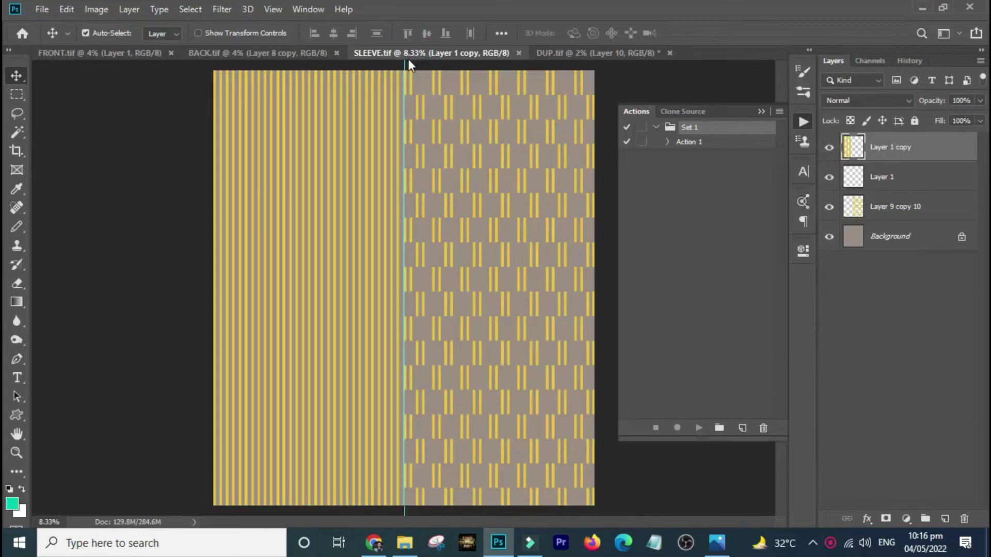
click(564, 54)
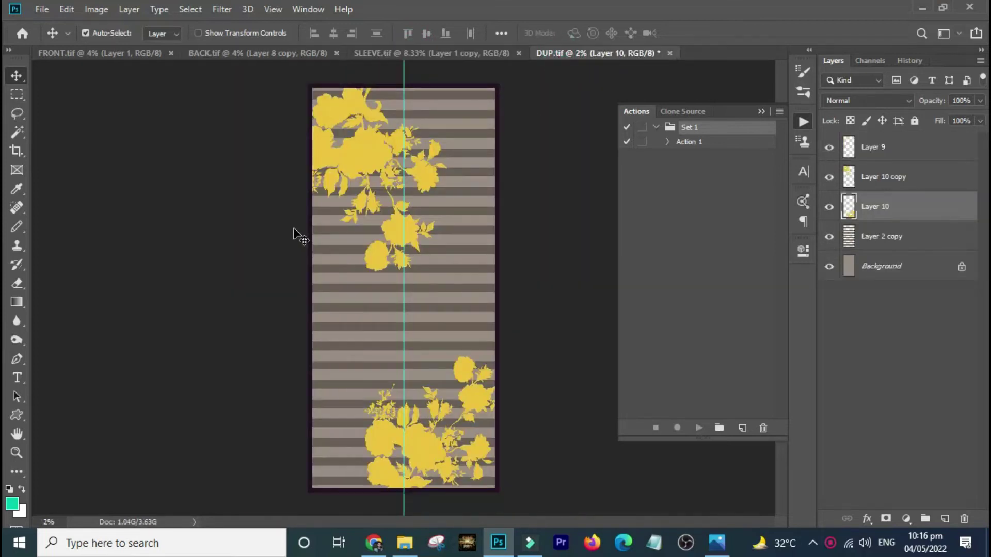
click(83, 55)
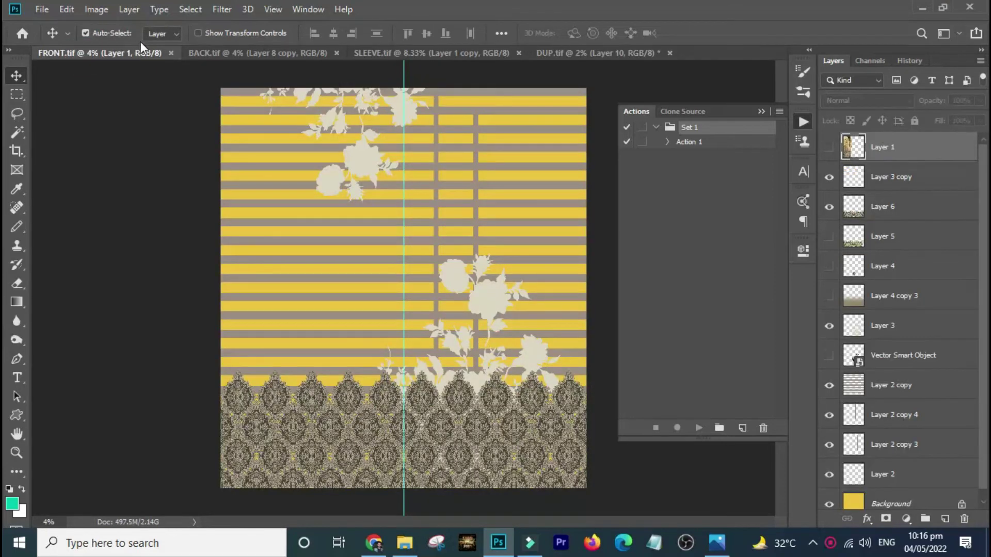
- Shorten the actions list, check the SD 149 sample layout and play Action 1 of Set 1 on FRONT.tif
click(681, 143)
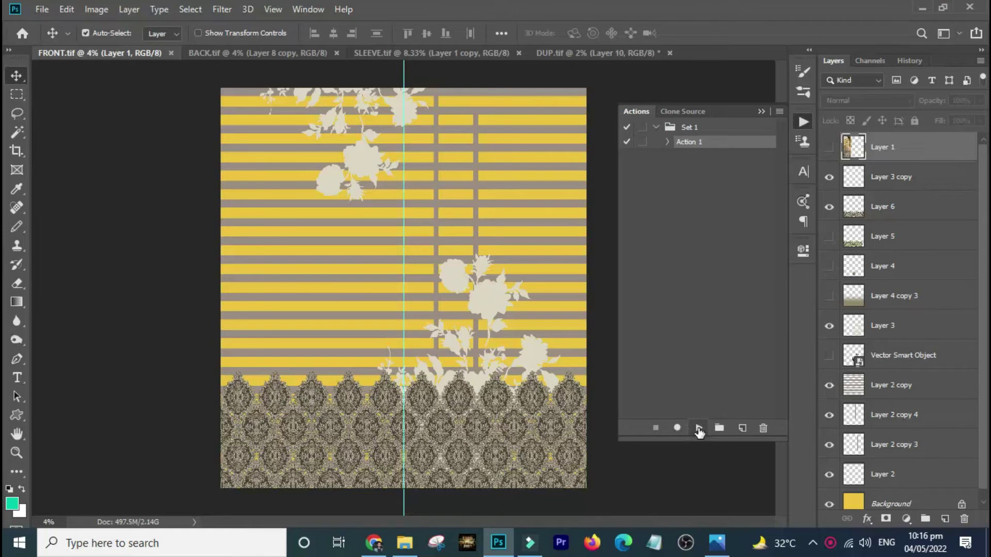
drag(703, 439, 698, 161)
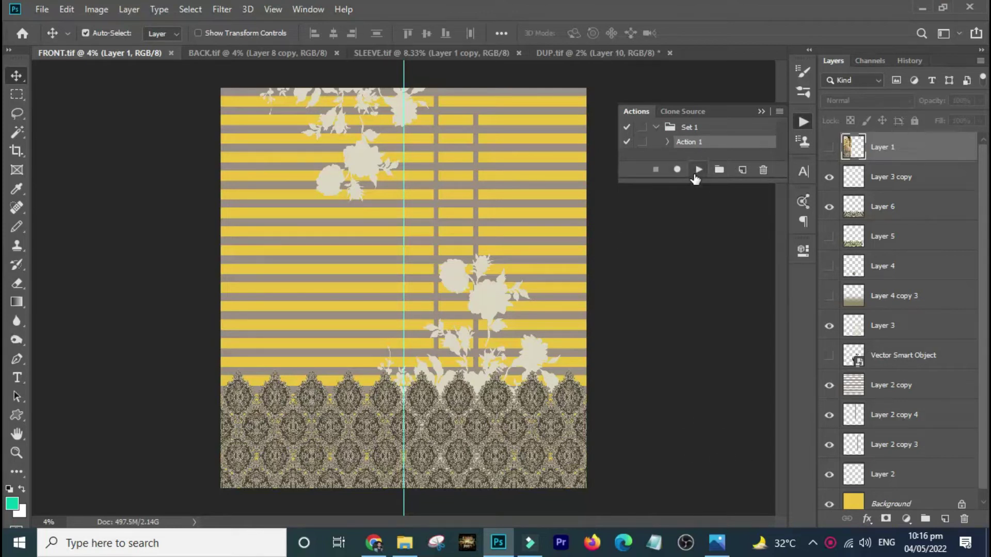
click(716, 543)
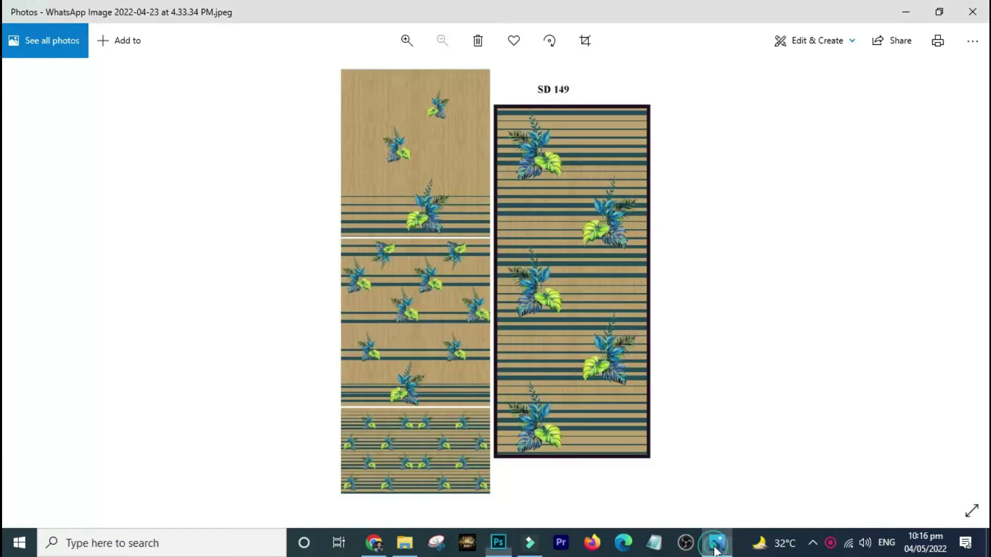
click(906, 11)
click(699, 170)
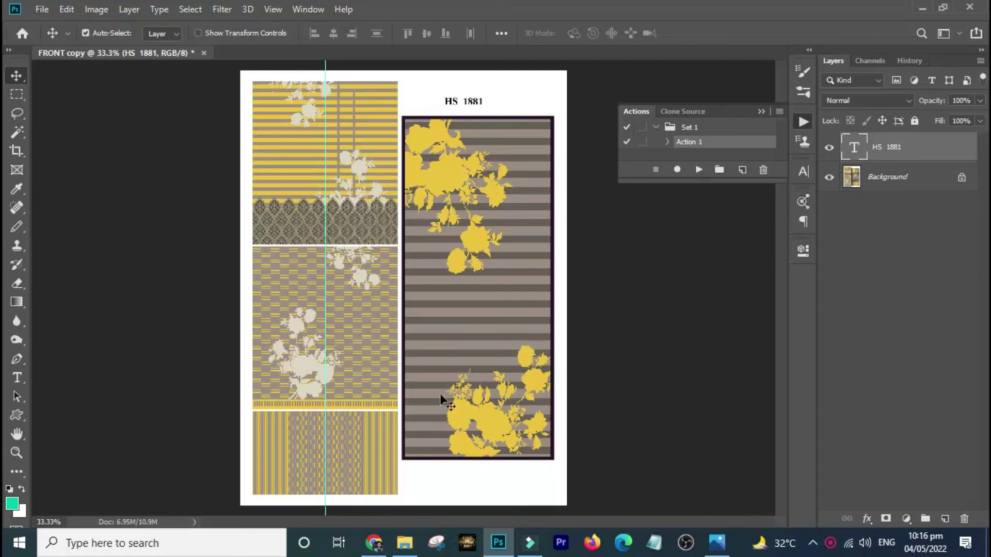
- Check the source design files in the SD 99 folder and return to the Photoshop layout
click(405, 543)
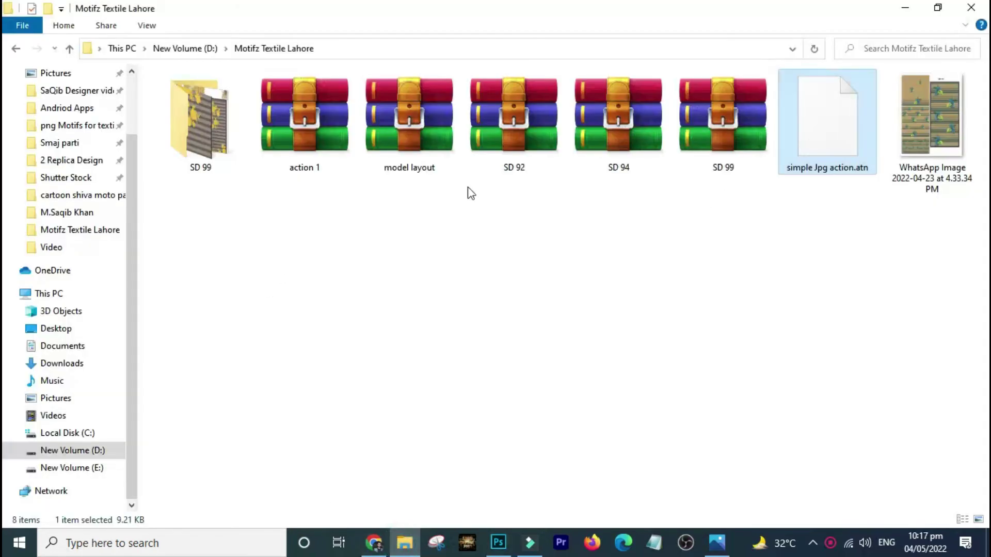
double_click(219, 132)
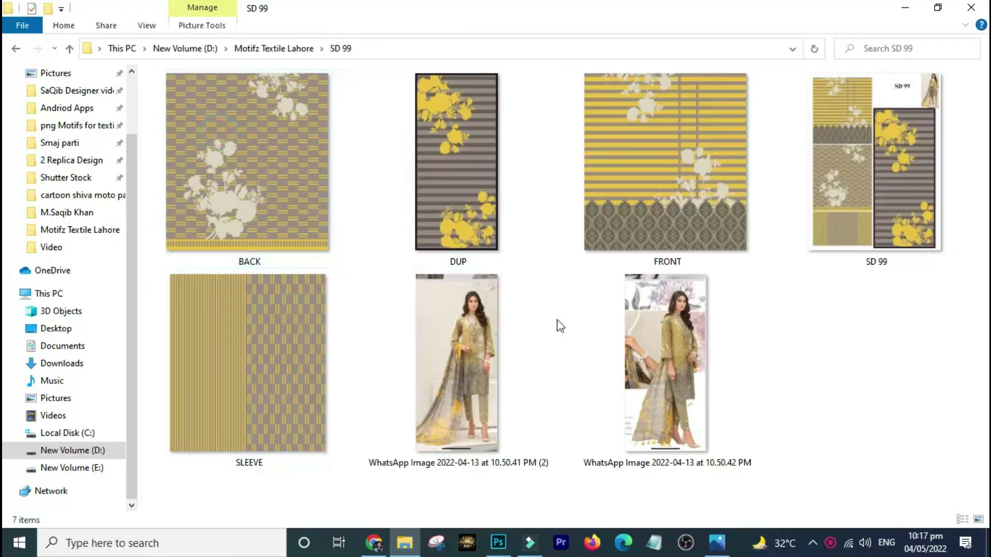
click(449, 146)
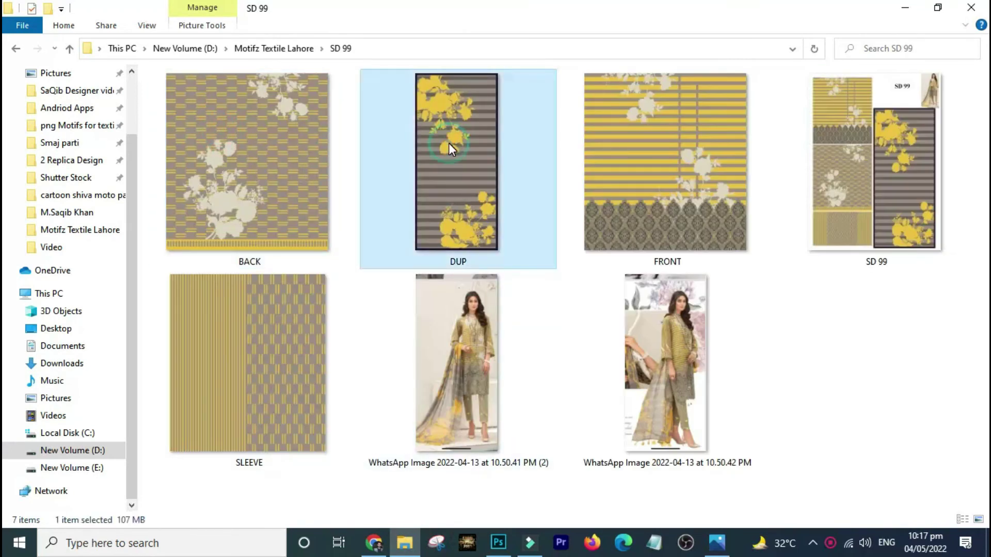
click(498, 542)
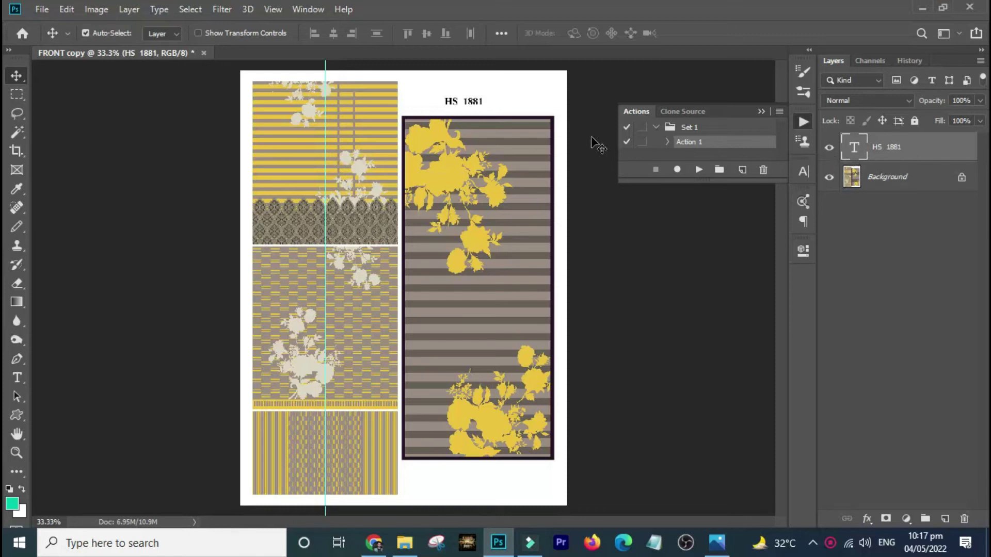
- Replace the HS 1881 label above the DUP design with the text AK 01
key(t)
click(471, 101)
key(ctrl+a)
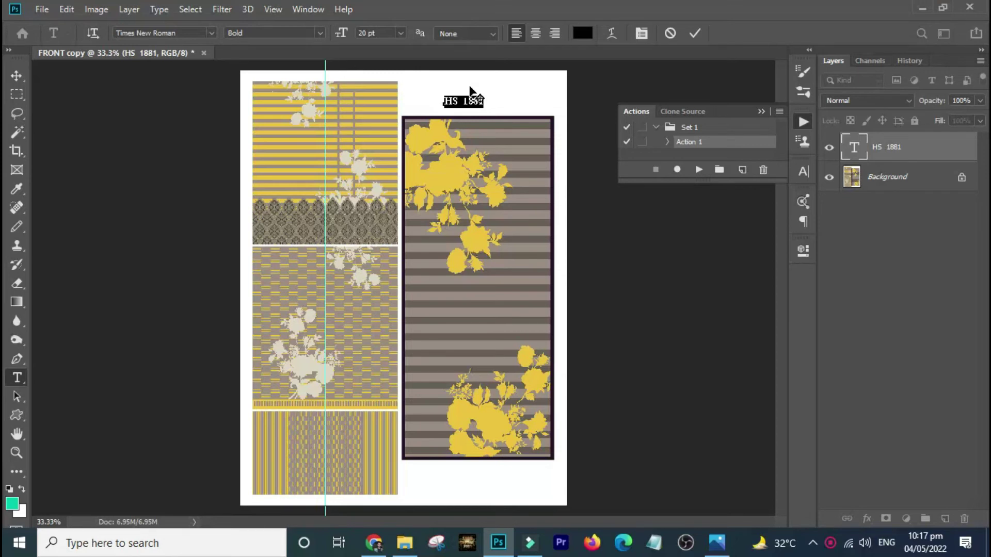
text(A.K)
key(BackSpace)
key(BackSpace)
text(K )
text(hil)
click(695, 33)
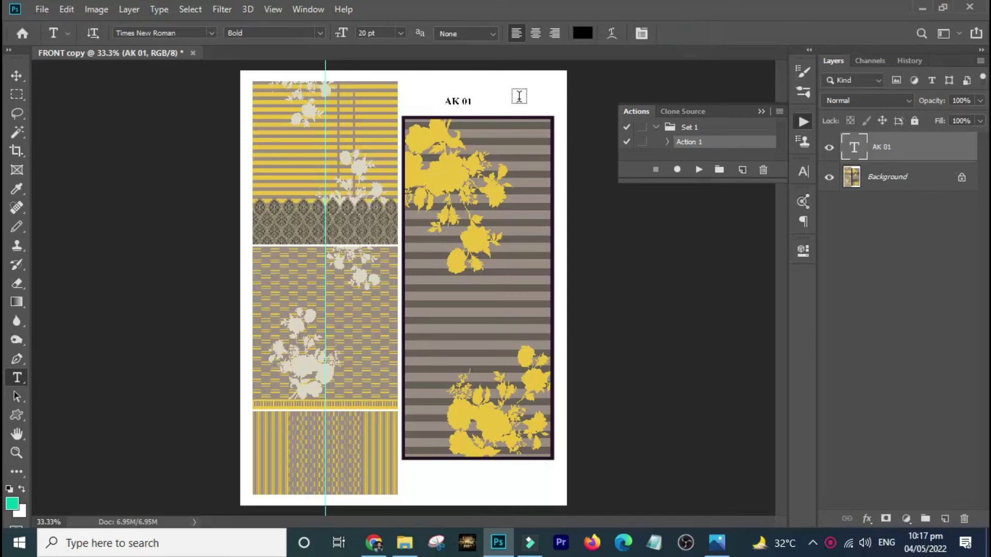
- Scale the AK 01 label up to about 60 pt and merge it into the background layer
key(ctrl+t)
drag(476, 94, 503, 83)
key(Return)
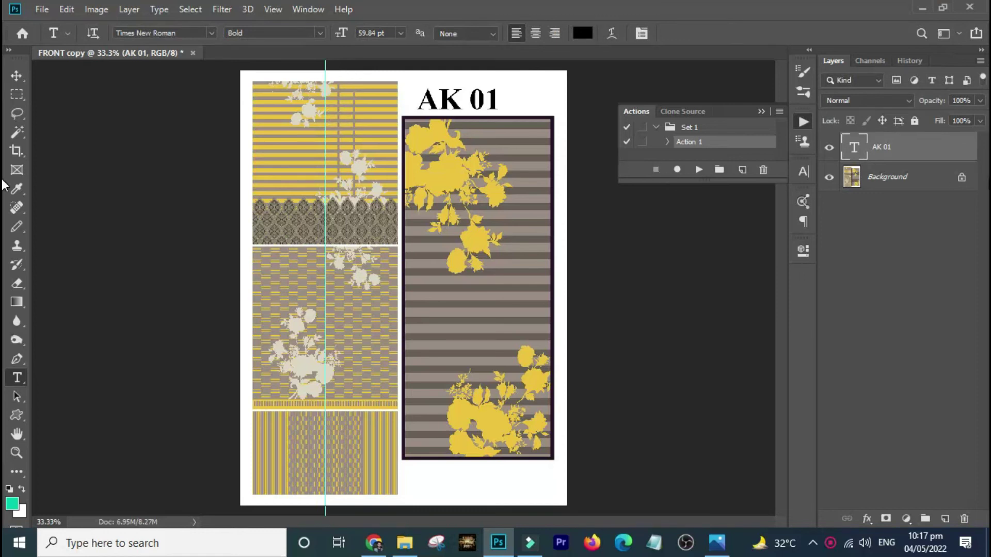
key(ctrl+e)
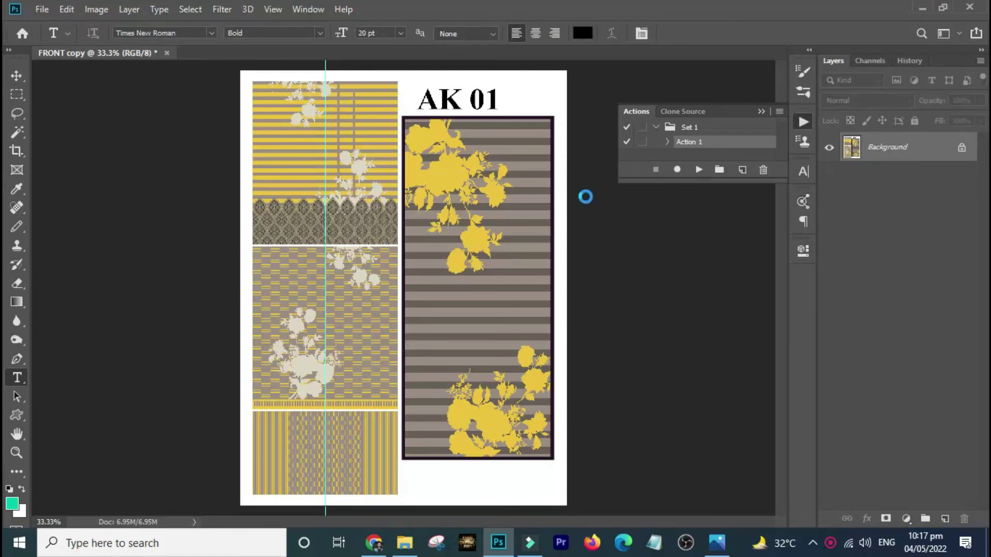
- Save the layout as a JPEG named AK 01 in the Motifz Textile Lahore folder on drive D
key(ctrl+shift+s)
click(193, 294)
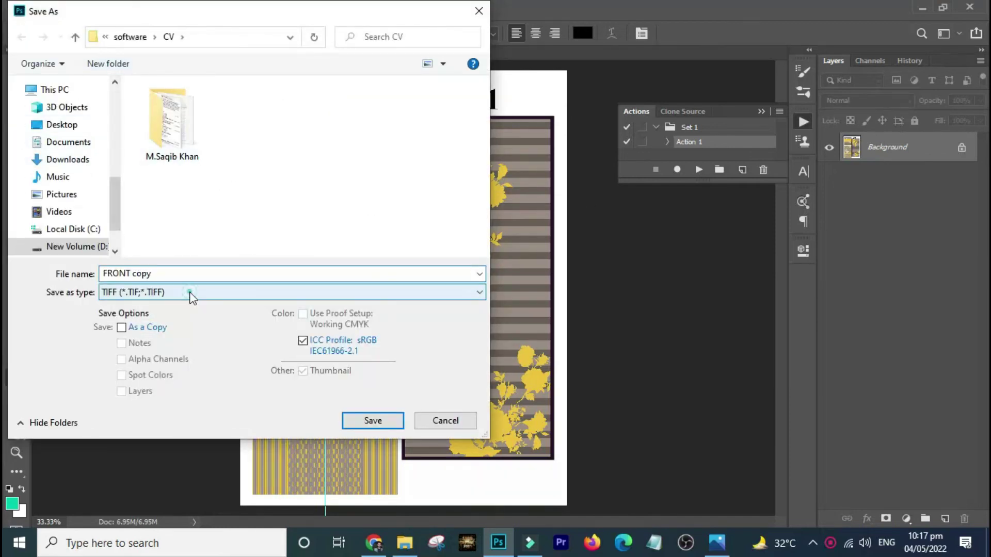
click(155, 405)
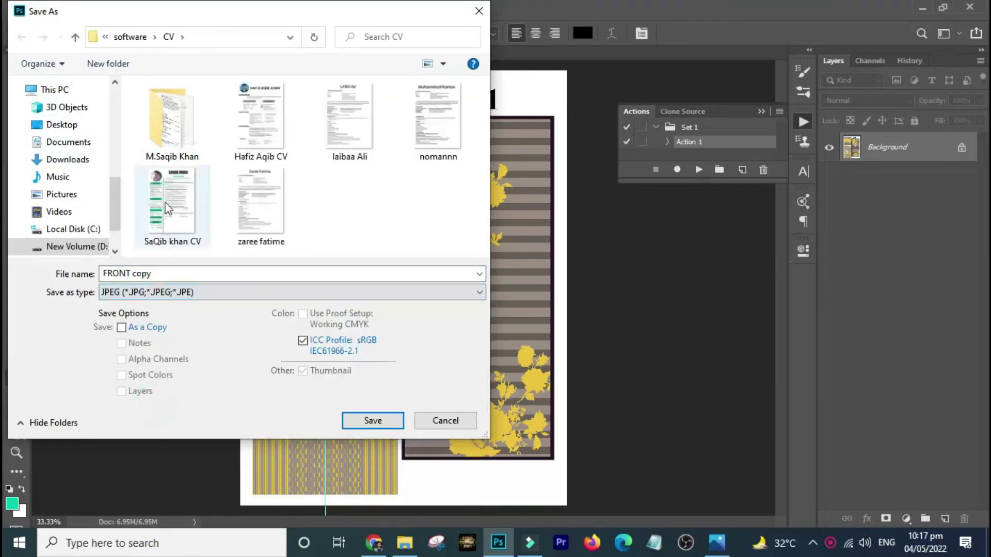
click(78, 247)
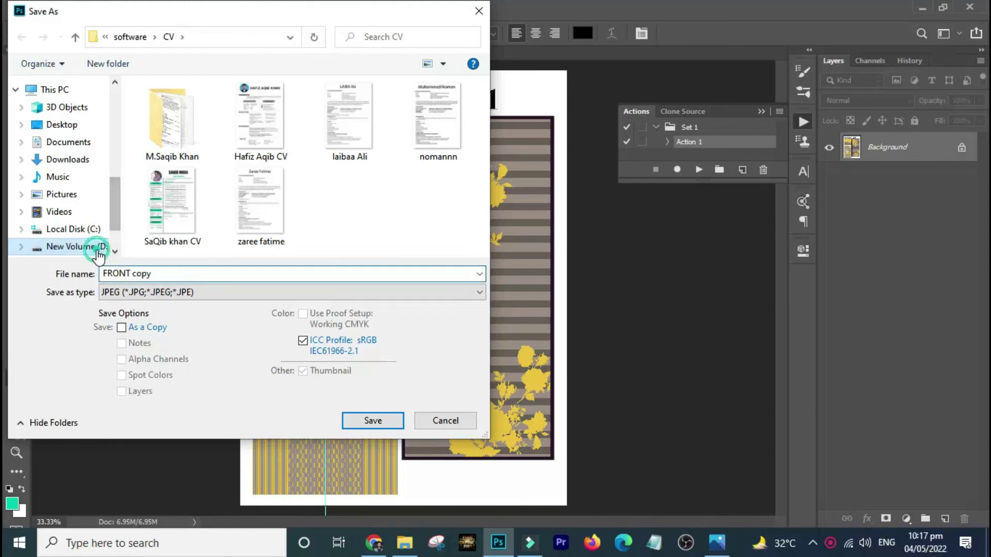
click(168, 219)
scroll(168, 219, down, 5)
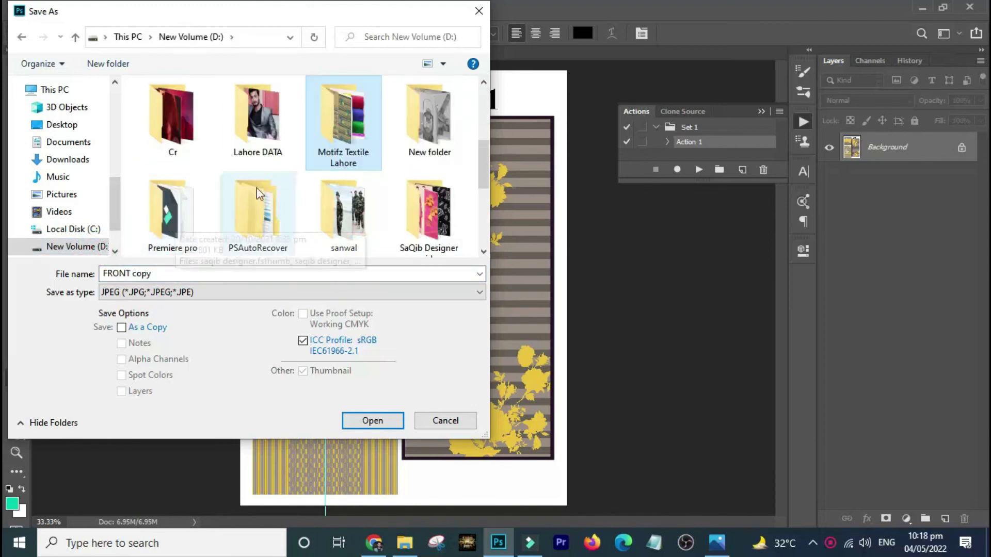
double_click(337, 131)
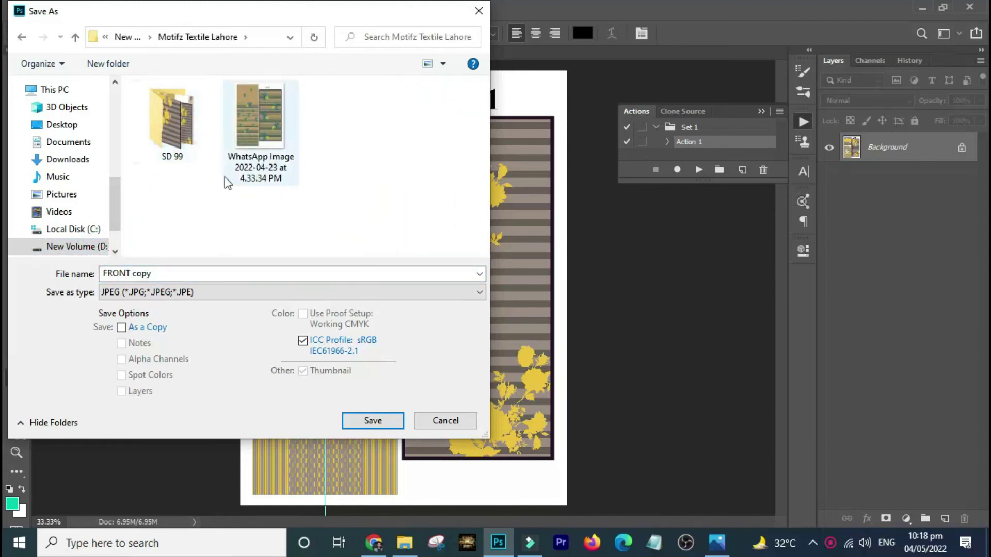
click(133, 272)
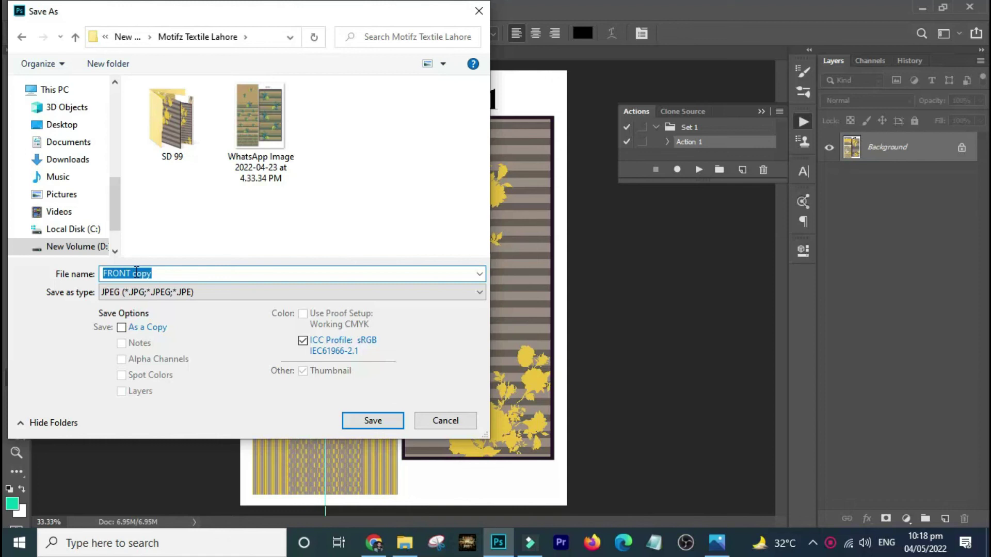
text(AK)
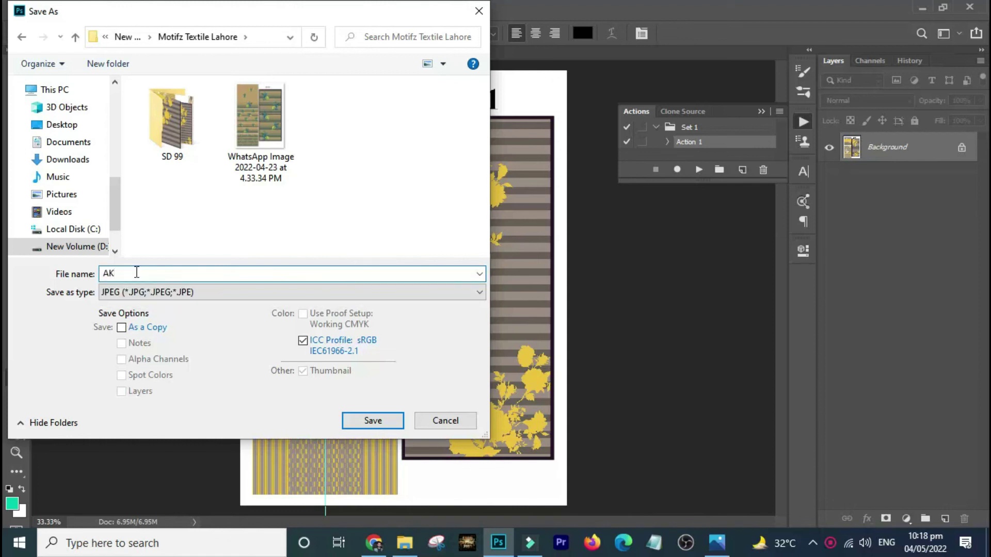
text( 01)
click(395, 425)
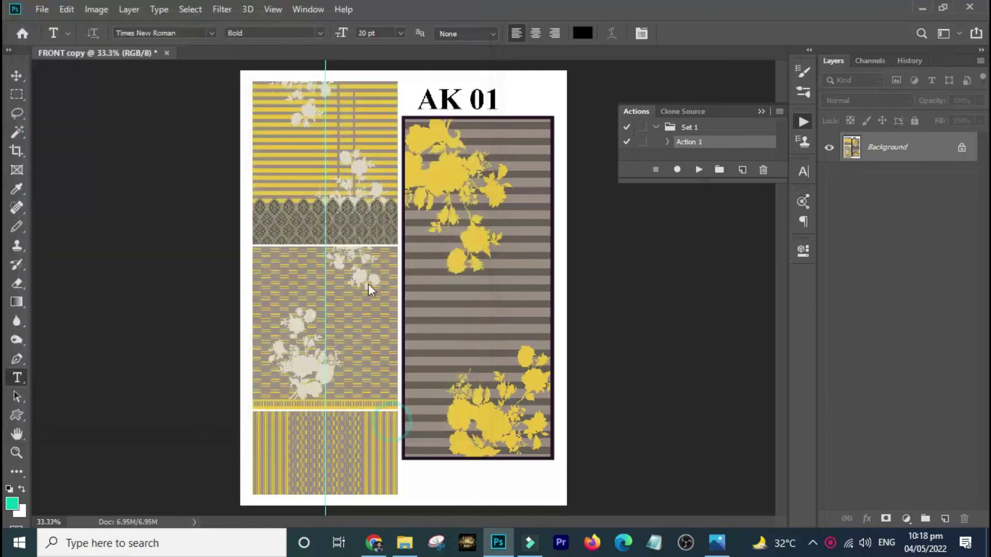
click(593, 136)
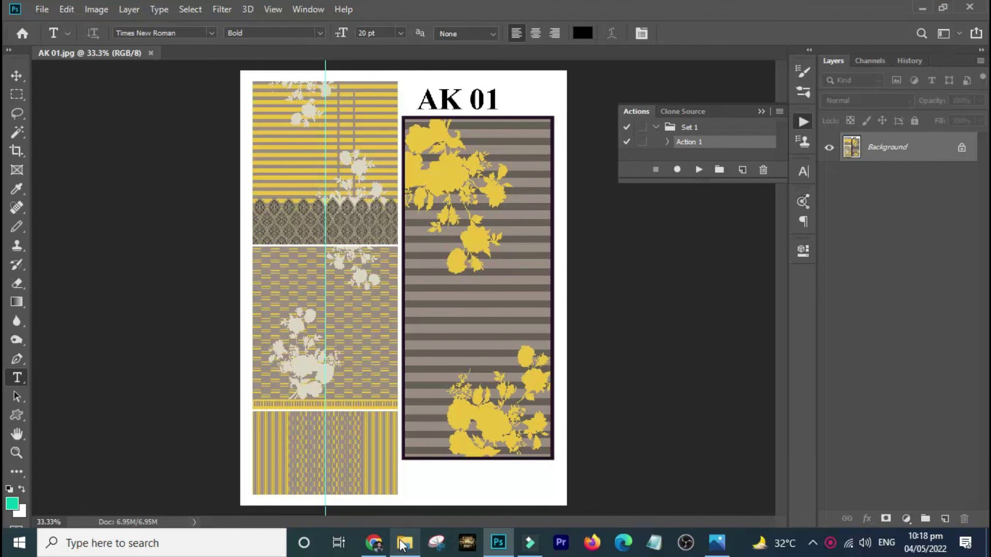
- Find AK 01 in the Motifz Textile Lahore folder, enlarge the thumbnails and open the image for review
click(401, 544)
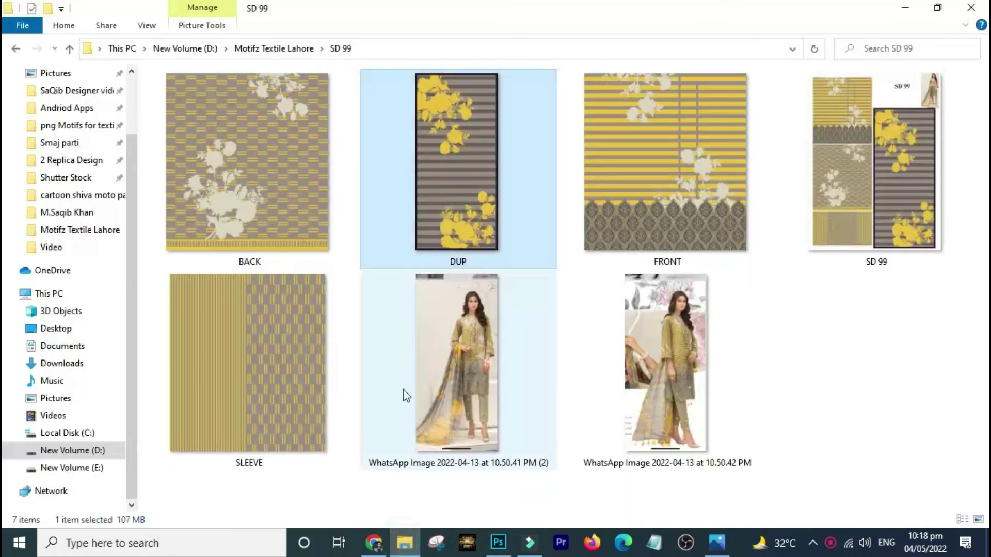
click(304, 49)
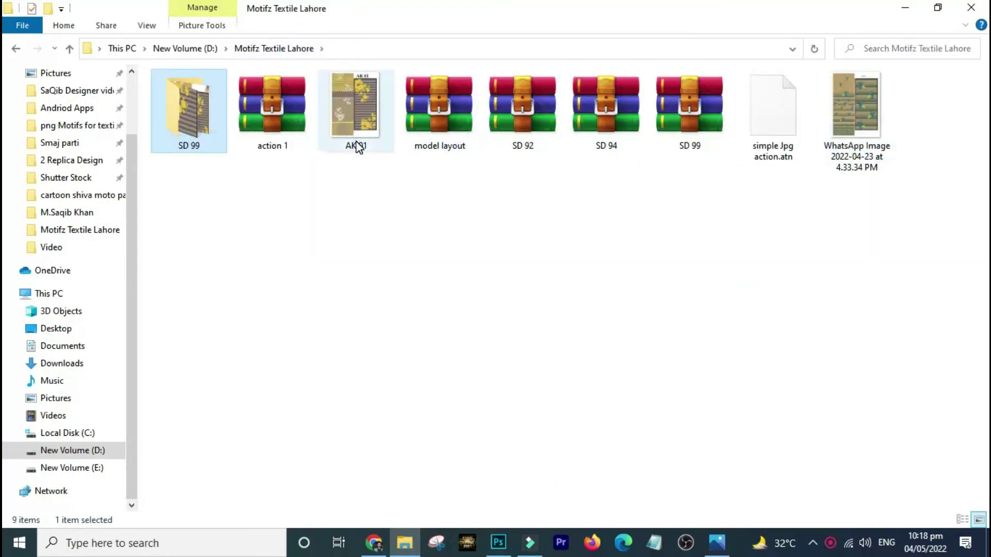
key(ctrl+shift+1)
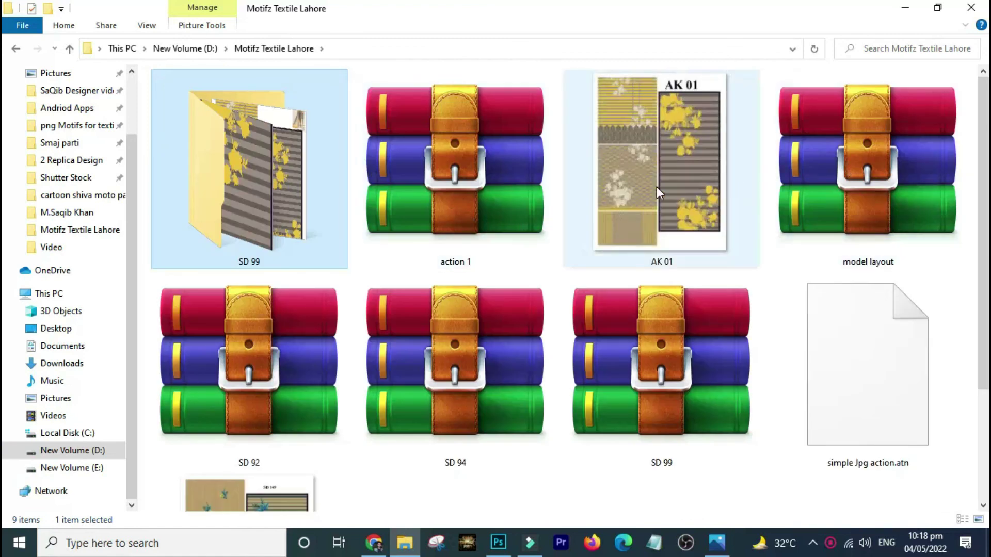
double_click(657, 187)
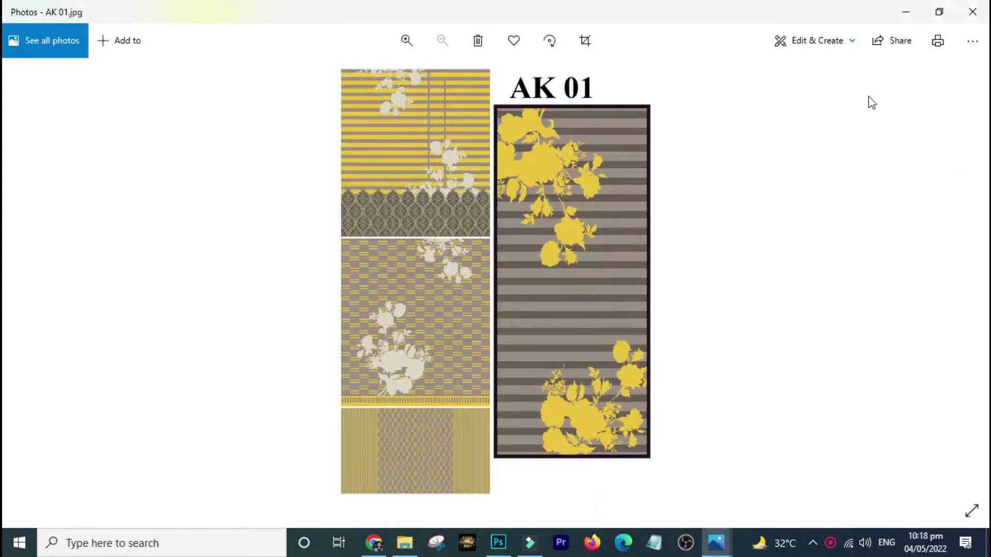